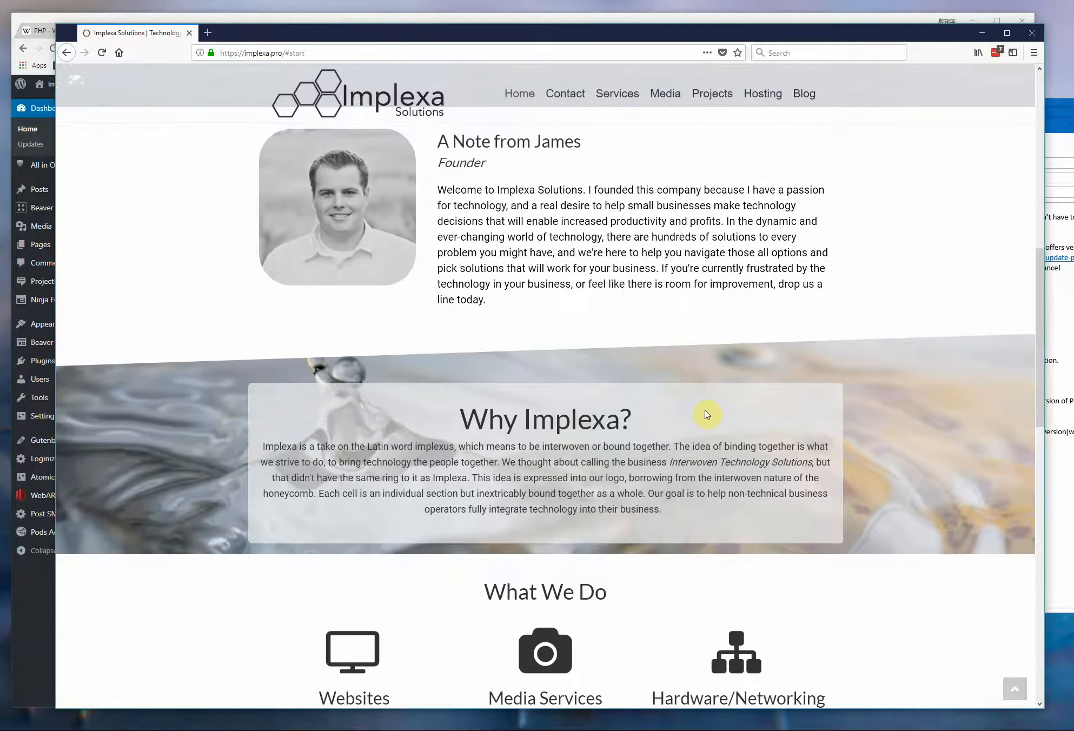
Look over the Implexa Solutions home page and open the recent blog post "Gutenberg: The Future Of WordPress?" to examine its layout.
scroll(607, 287, "up", 5)
scroll(607, 288, "down", 6)
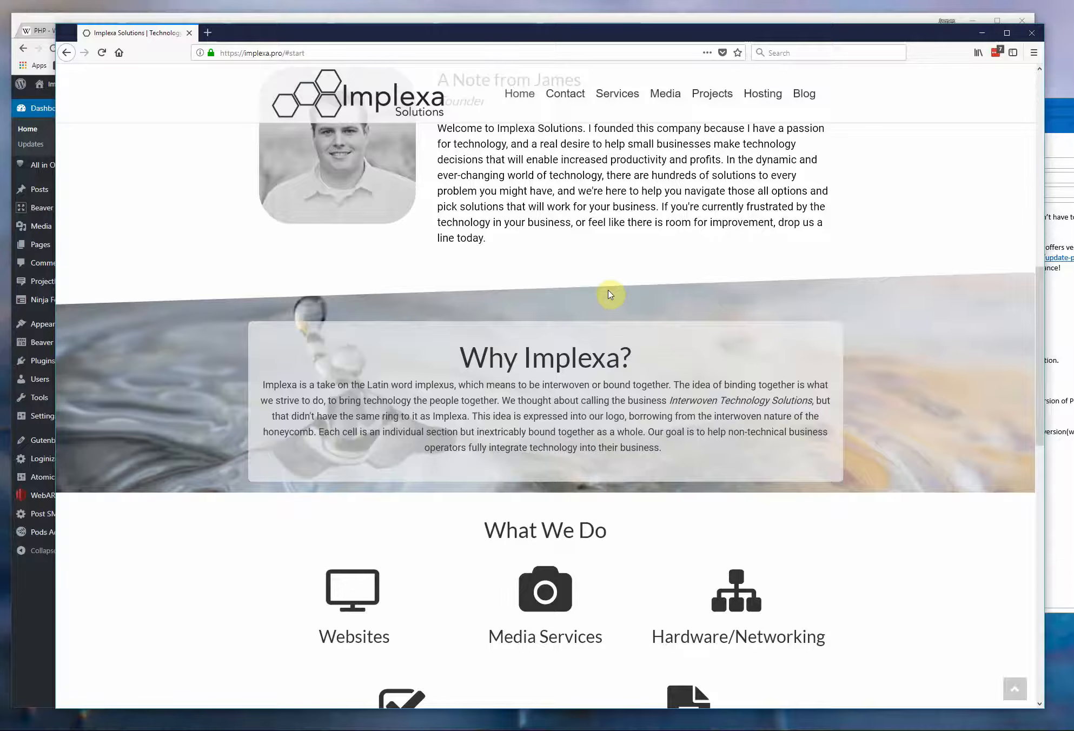
scroll(610, 295, "down", 14)
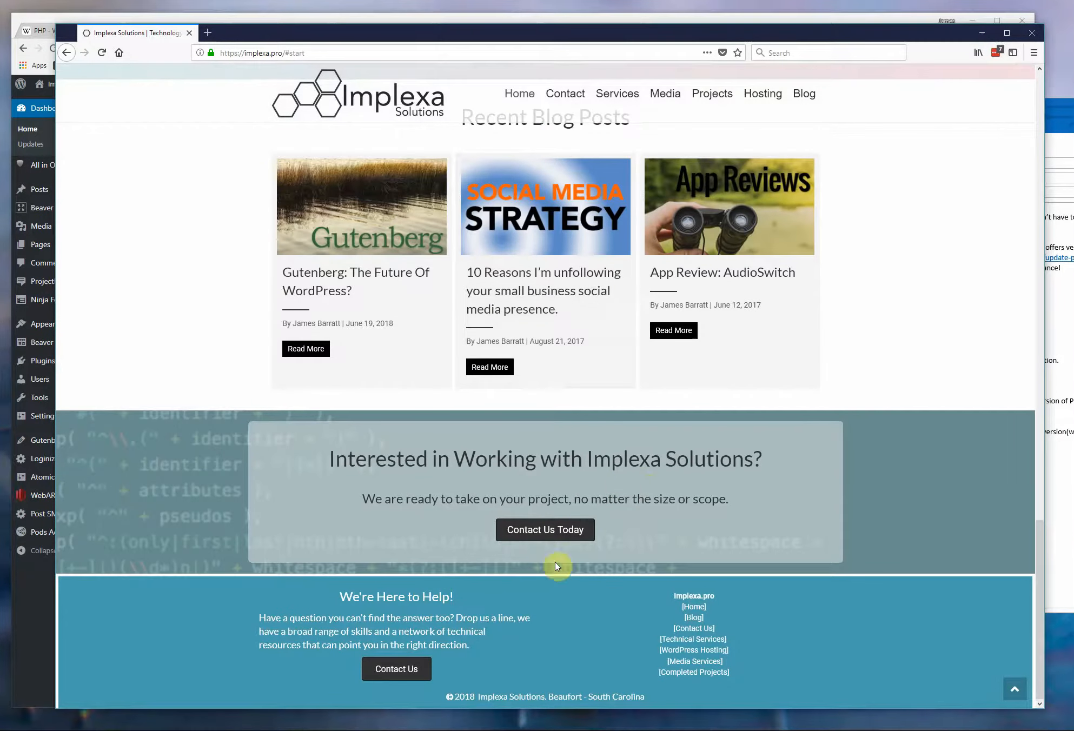
left_click(305, 350)
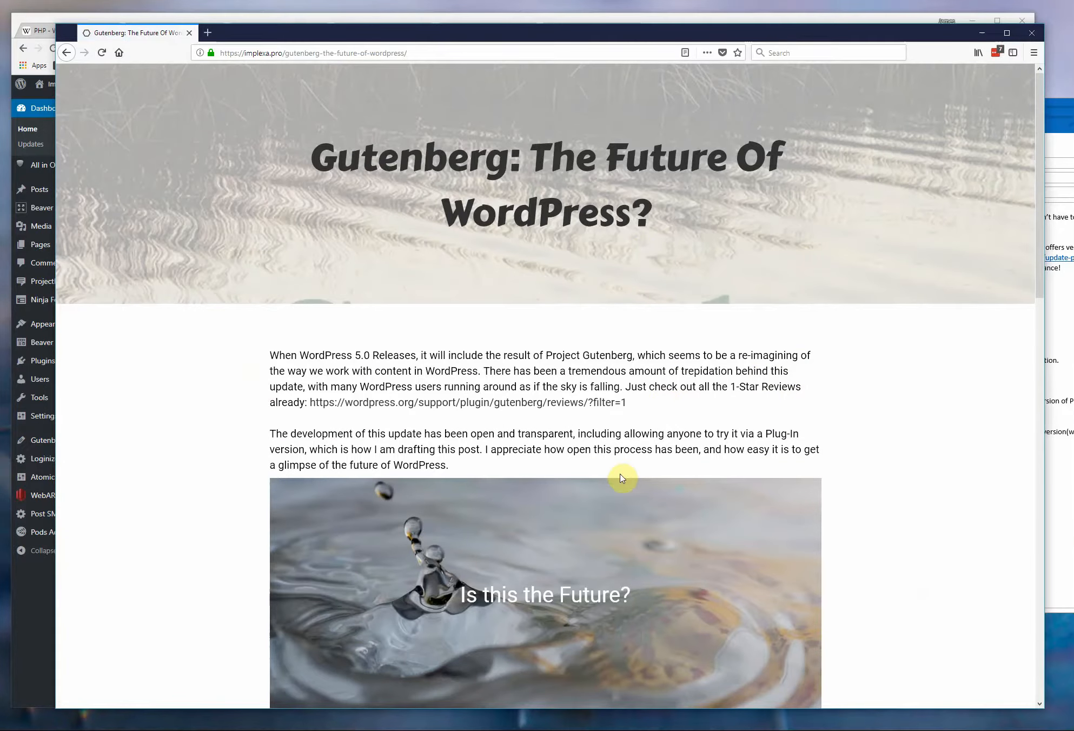
scroll(614, 473, "down", 10)
scroll(613, 474, "down", 5)
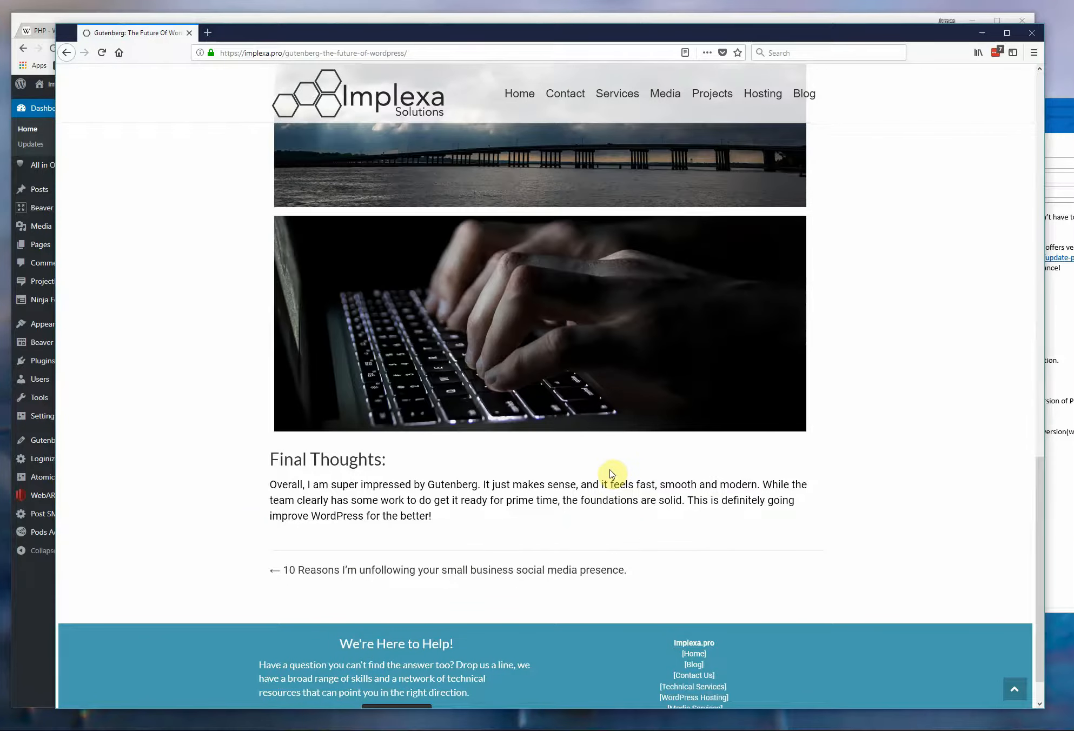
scroll(614, 476, "up", 15)
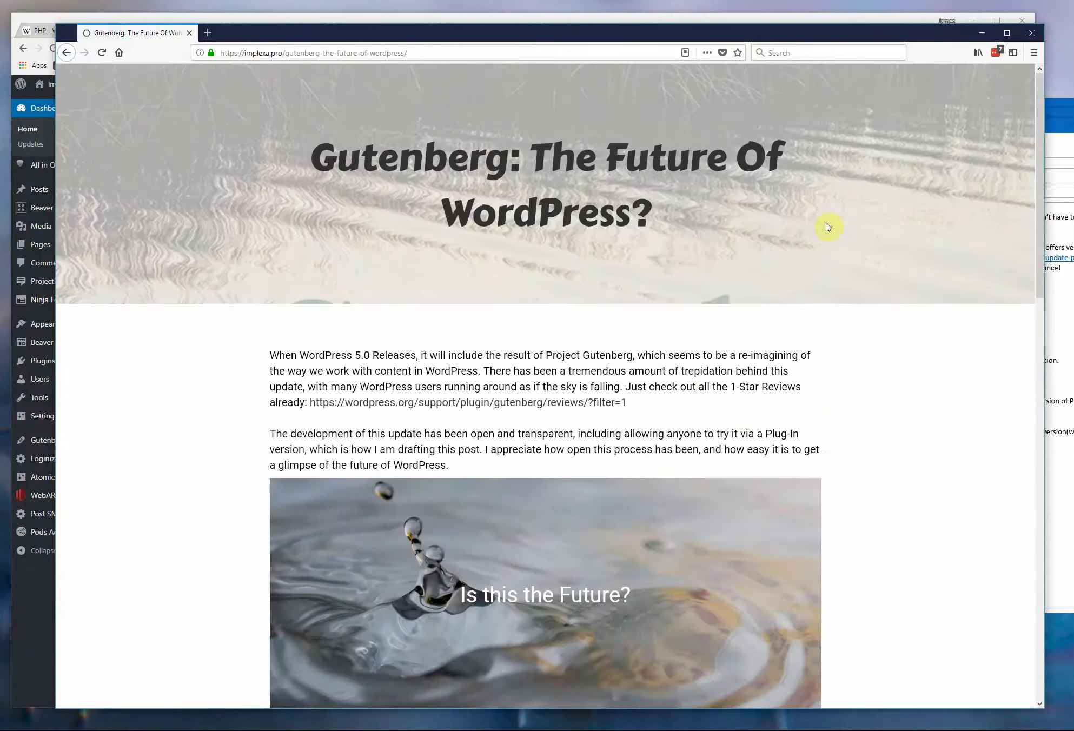
Switch to the WordPress dashboard in Chrome and create a new post with the Gutenberg editor.
left_click(837, 22)
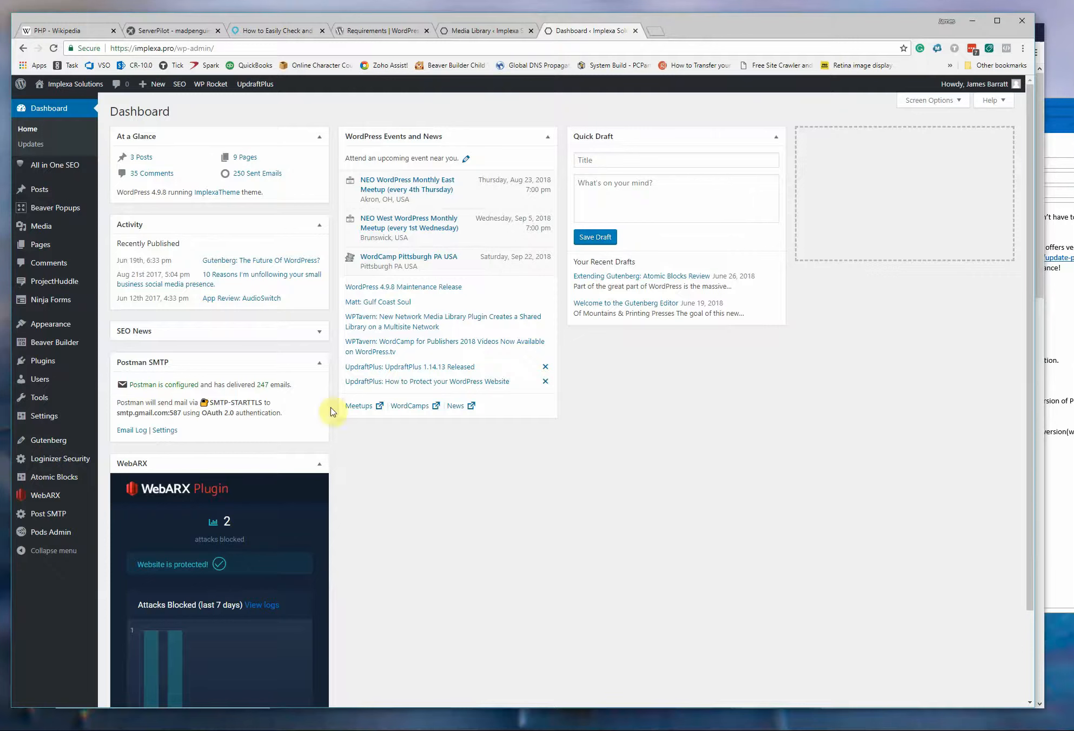
left_click(54, 192)
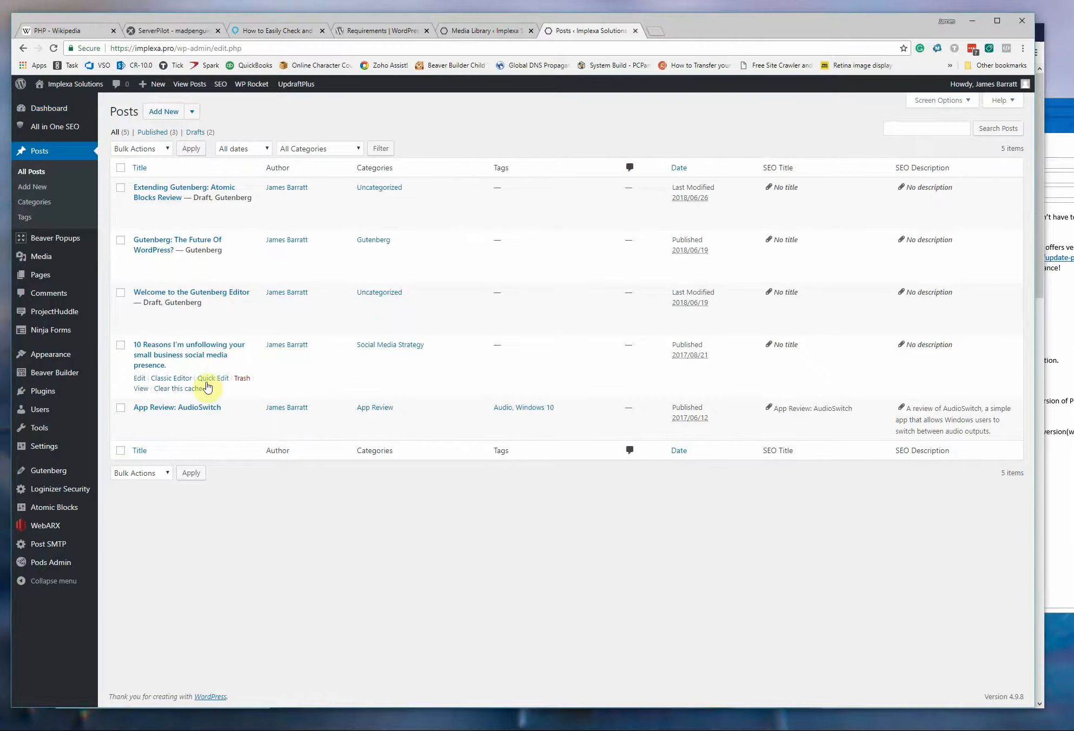
left_click(194, 112)
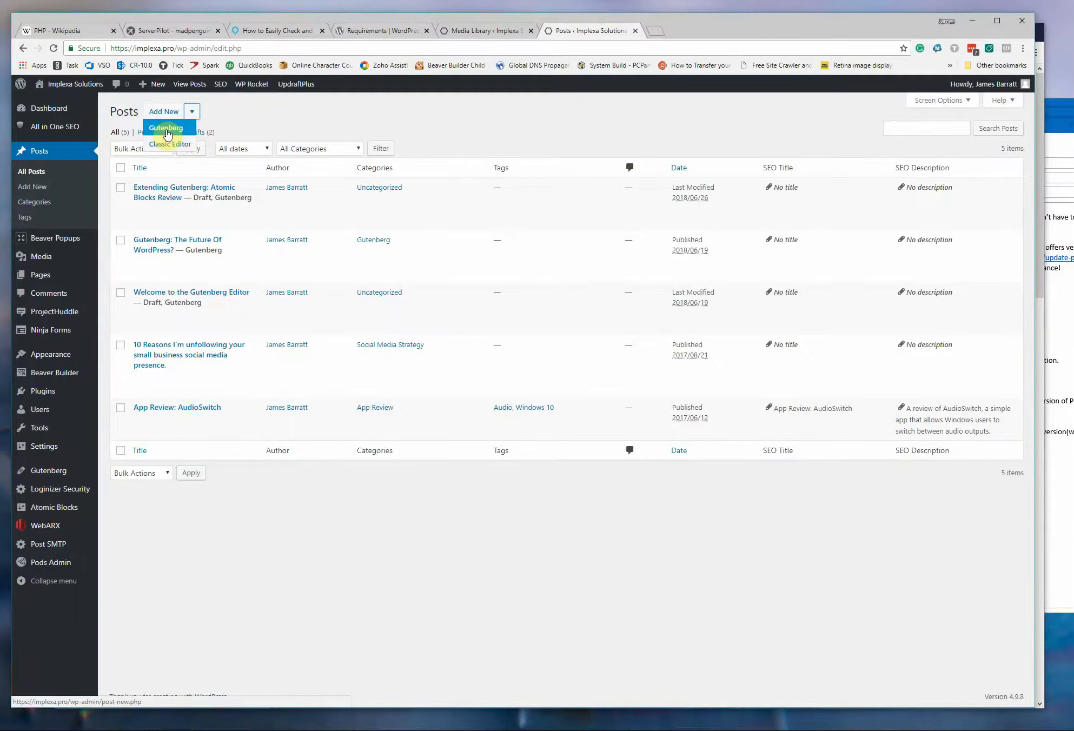
left_click(168, 130)
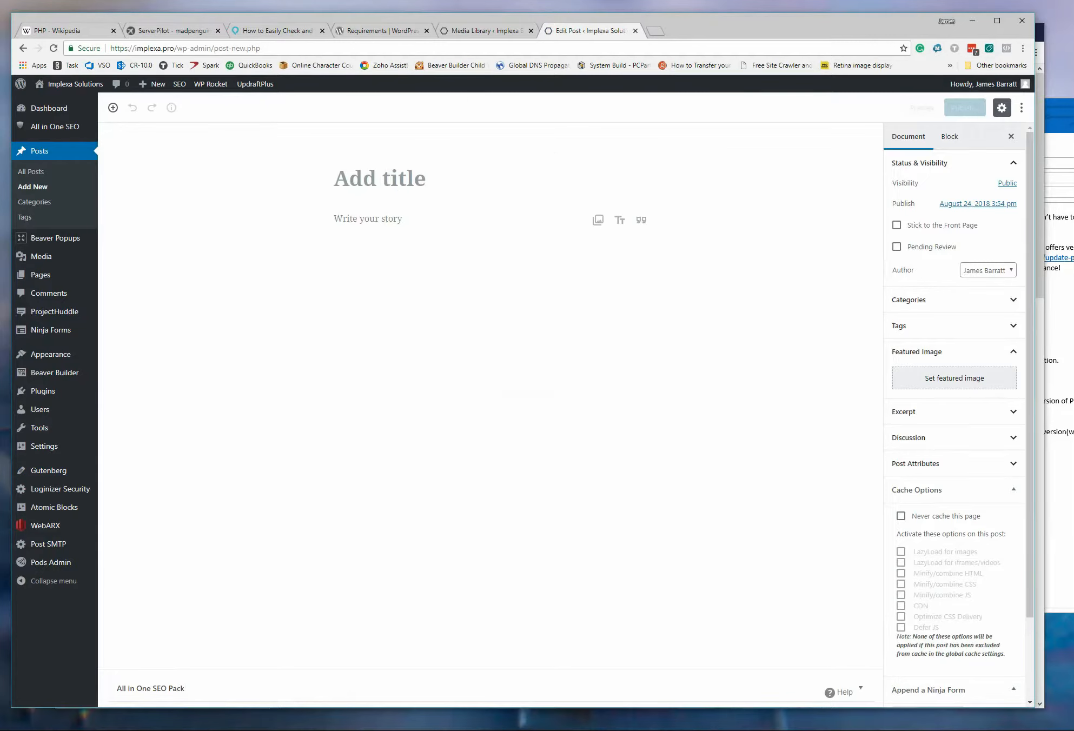
Copy the headline "Why The PHP versions matters to Your WordPress Website" from the Outlook draft message into the new post's title.
left_click(1061, 535)
scroll(693, 245, "up", 2)
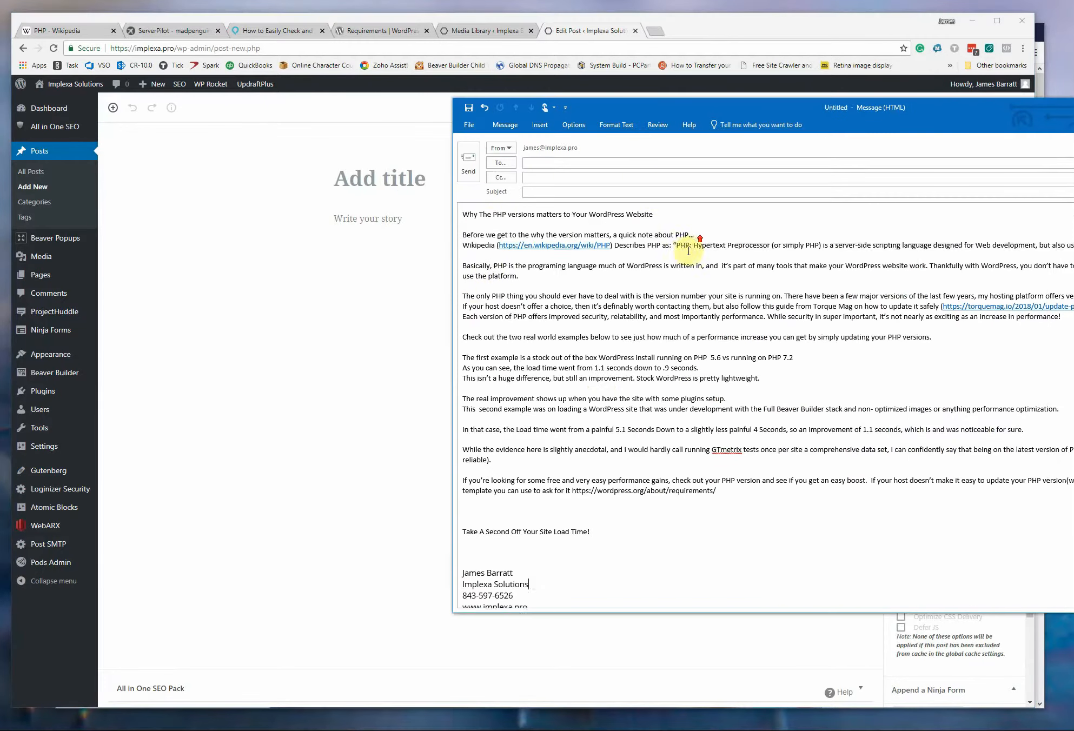
left_click_drag(660, 215, 410, 216)
key("ctrl+c")
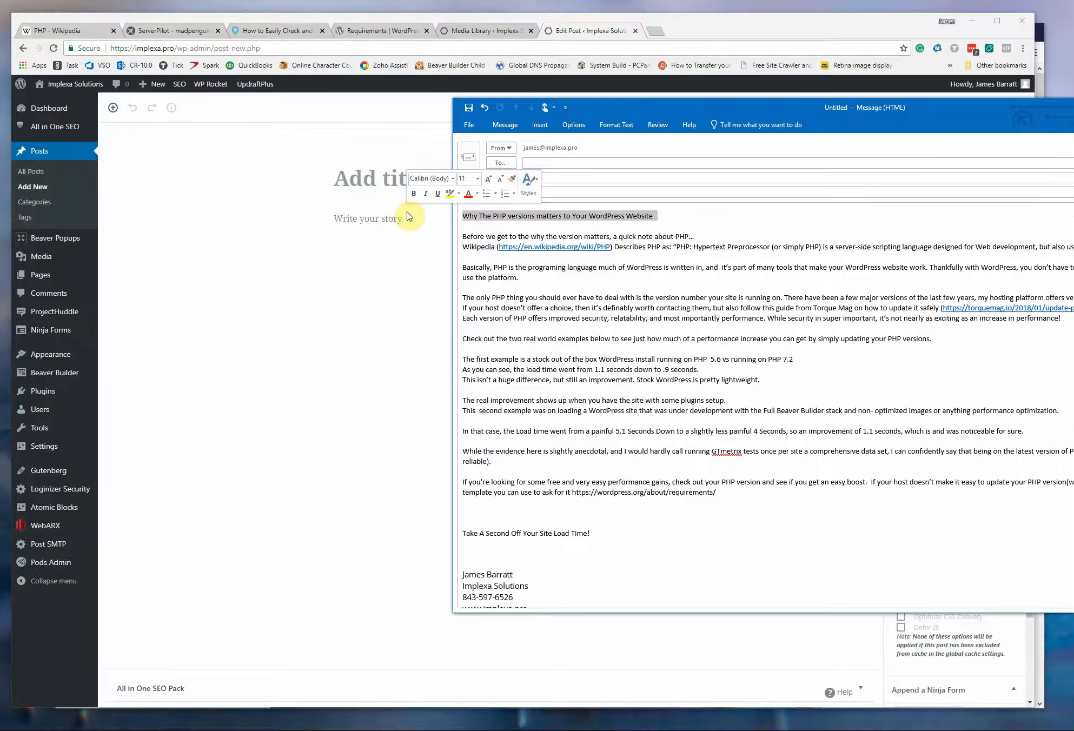
left_click(383, 180)
key("ctrl+v")
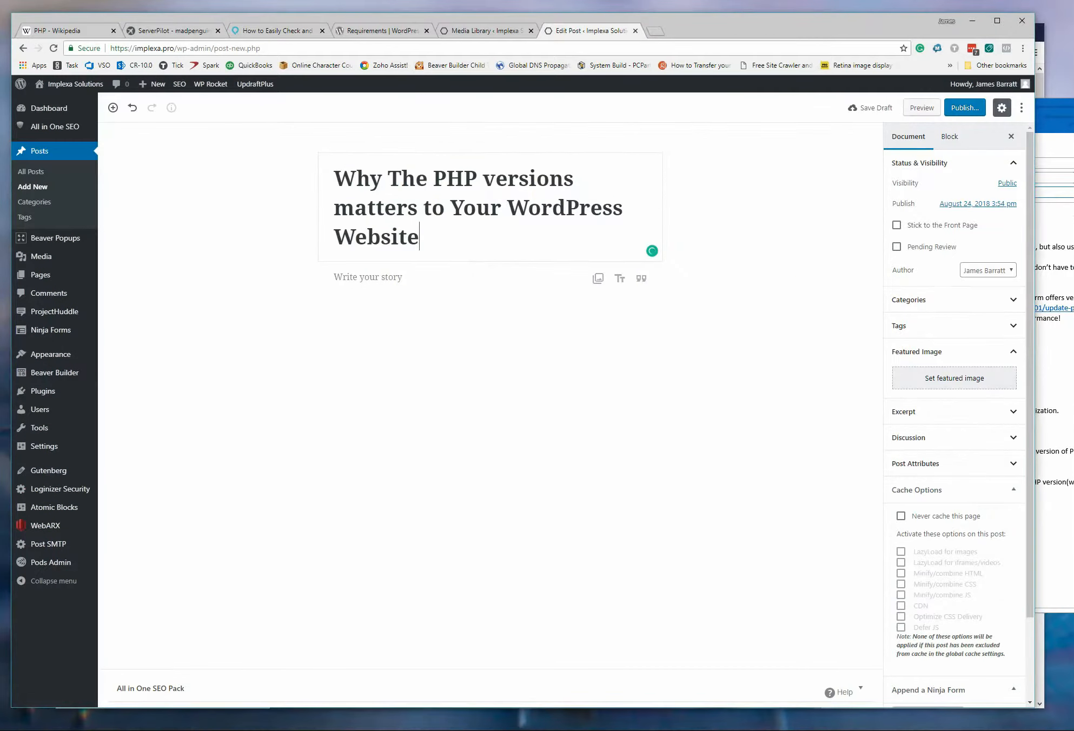
Copy the article text from "Before we get to the why" through the requirements link in the Outlook draft into the post body.
left_click(1071, 192)
left_click_drag(1072, 108, 887, 112)
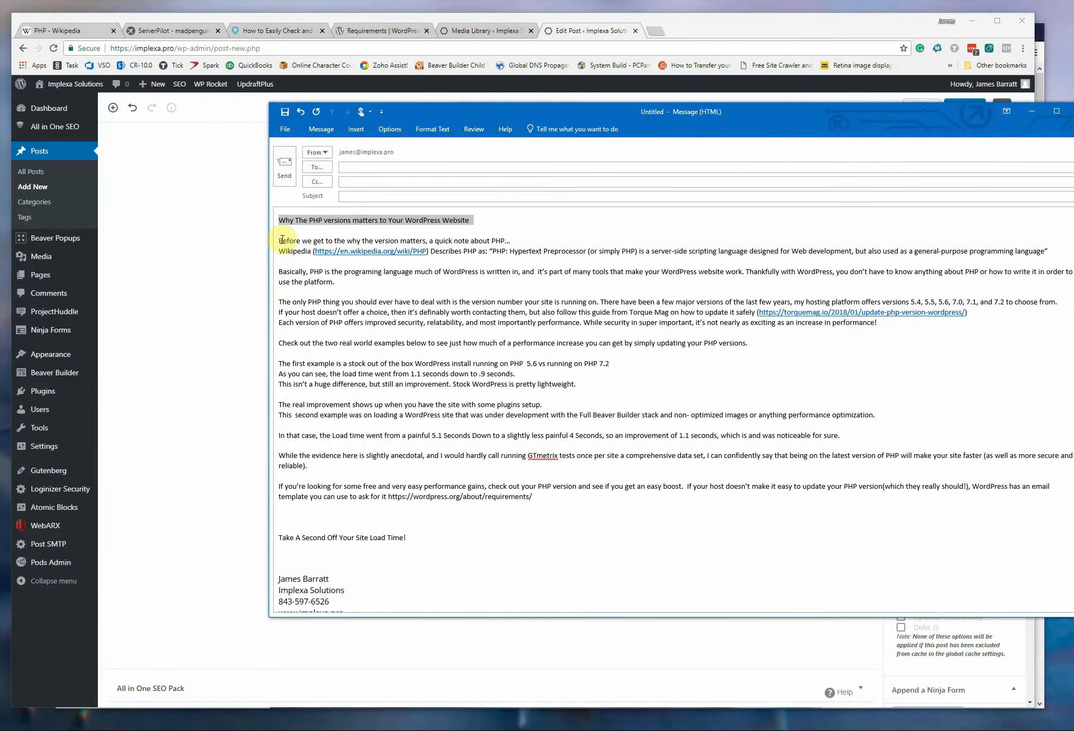
left_click_drag(280, 239, 603, 513)
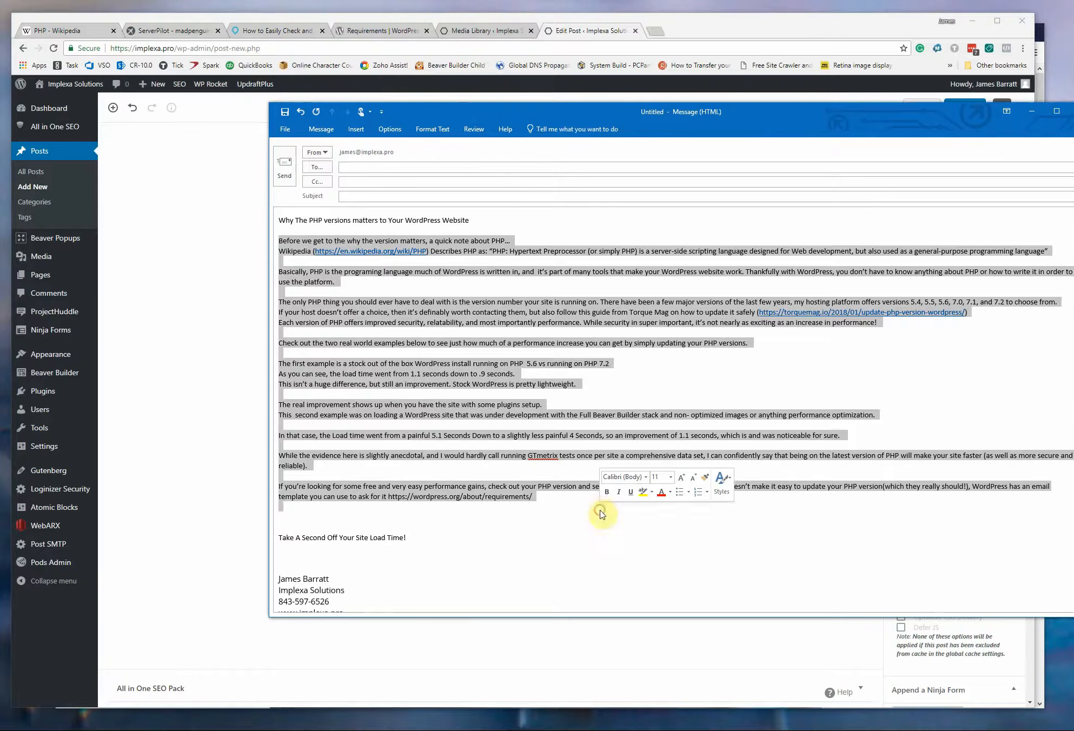
left_click(1032, 113)
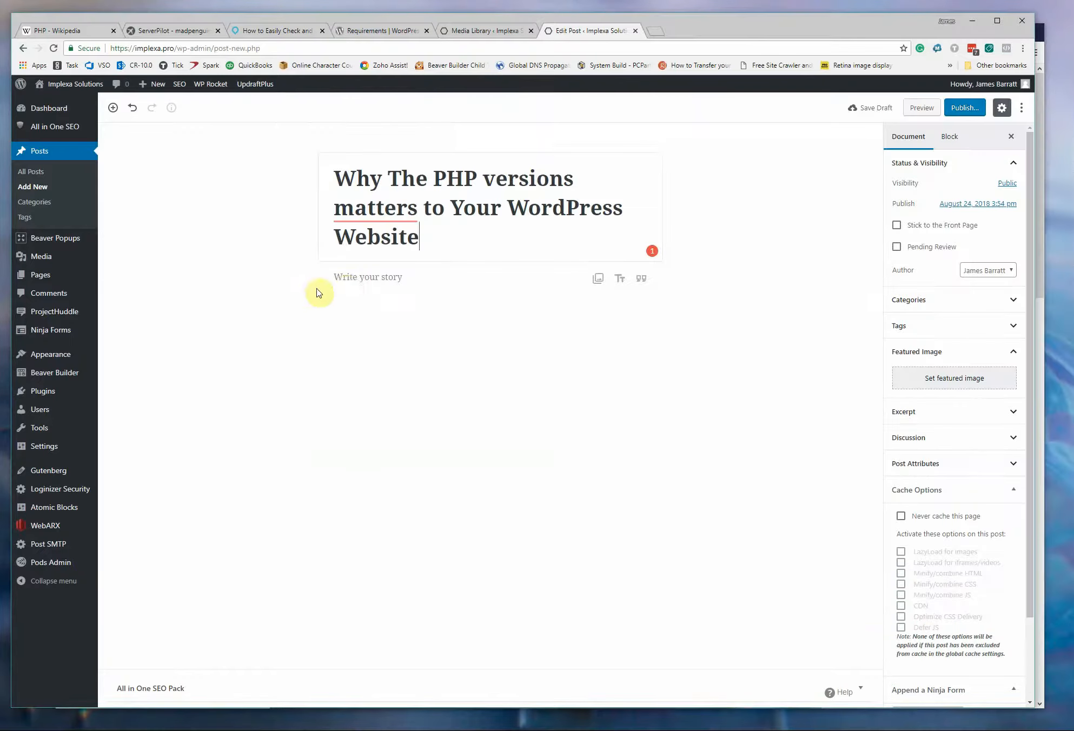
left_click(374, 278)
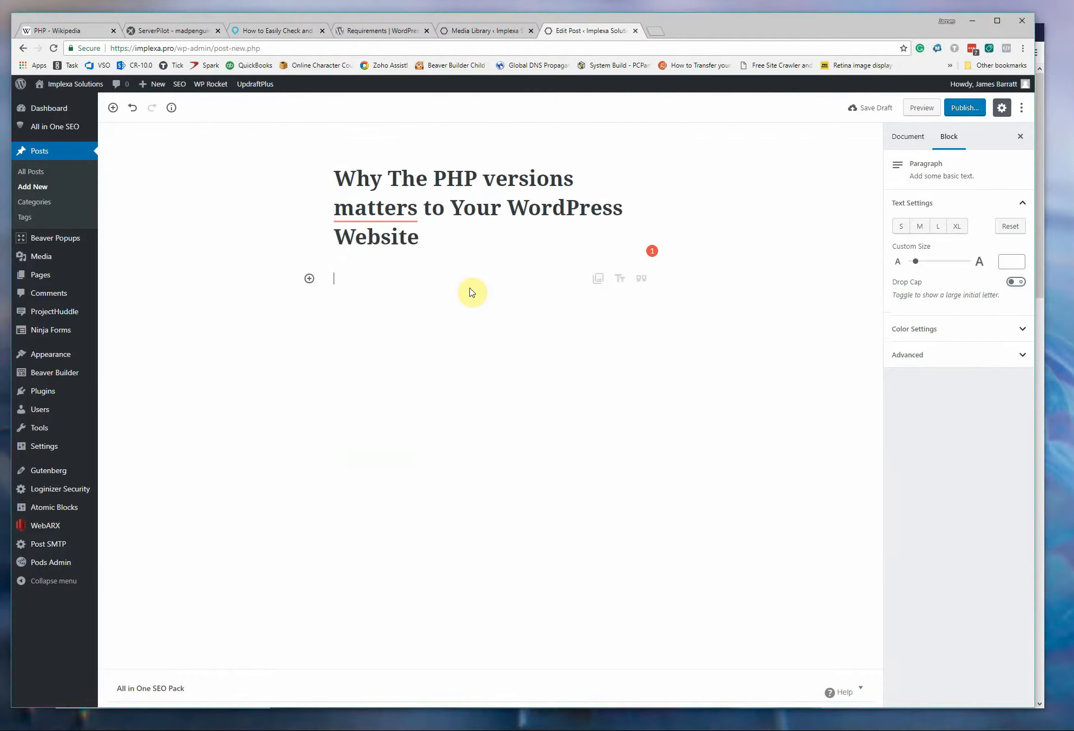
key("ctrl+v")
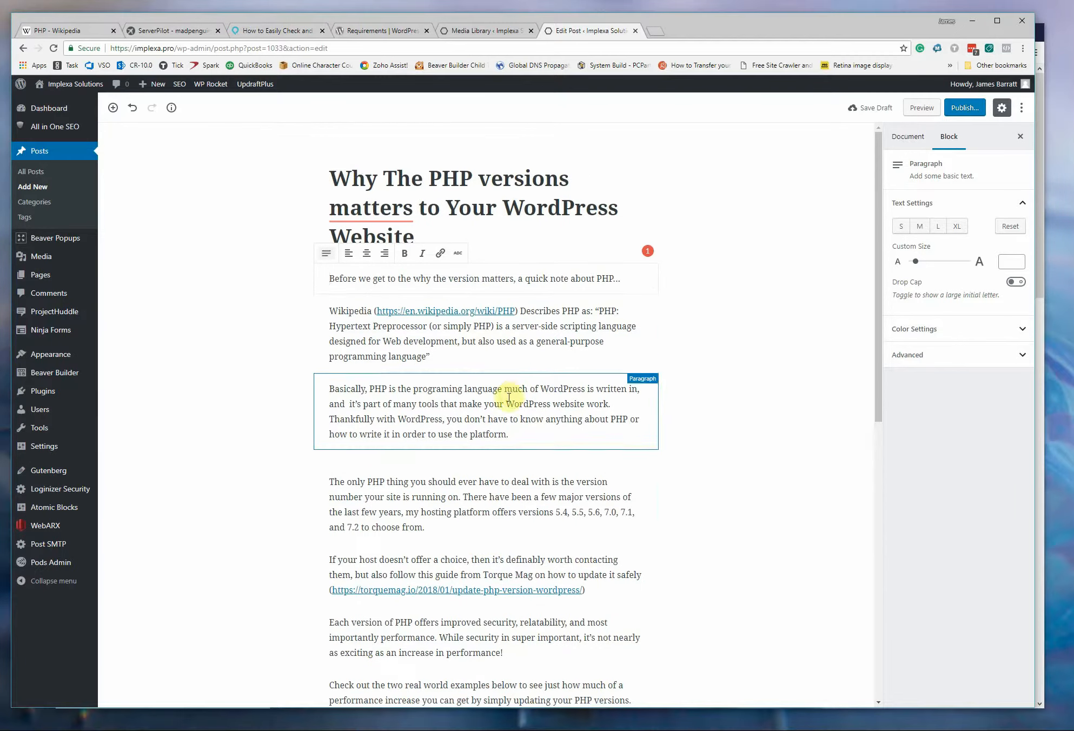
scroll(483, 497, "down", 1)
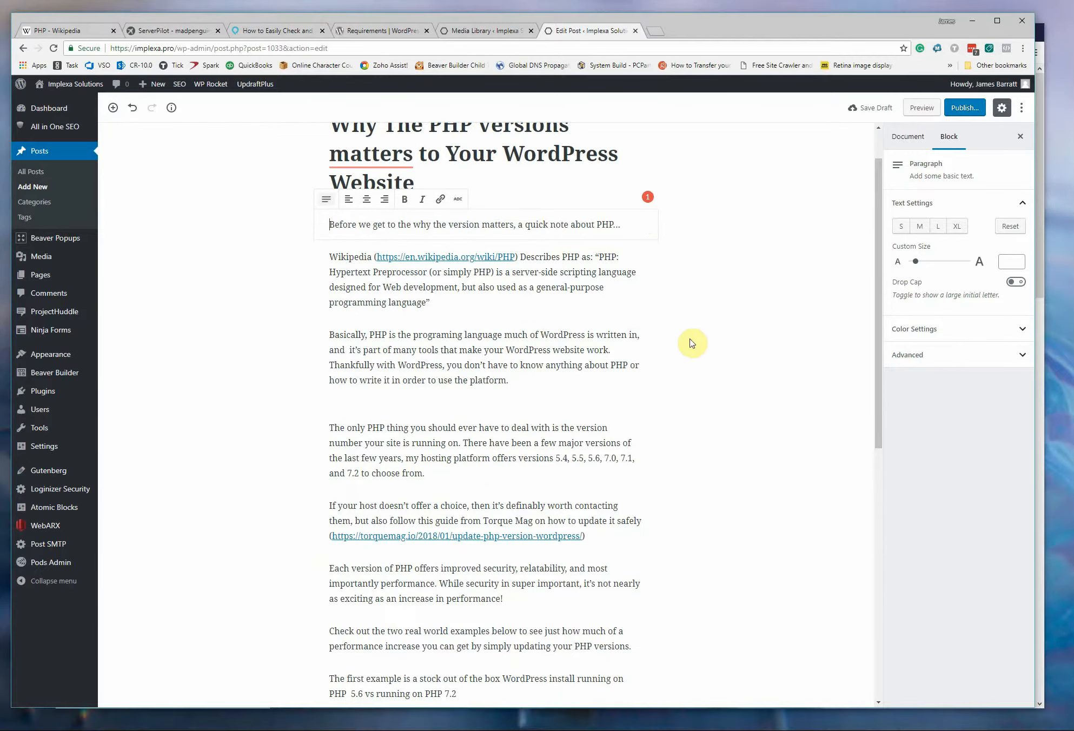
scroll(692, 343, "down", 9)
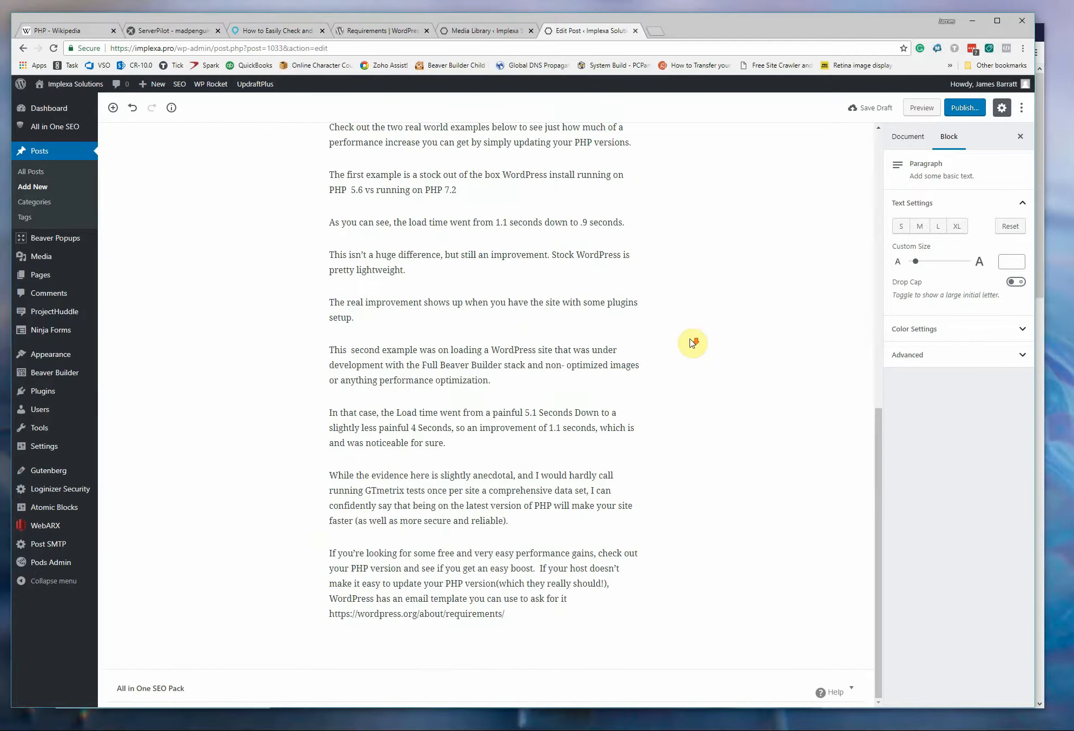
scroll(692, 343, "up", 10)
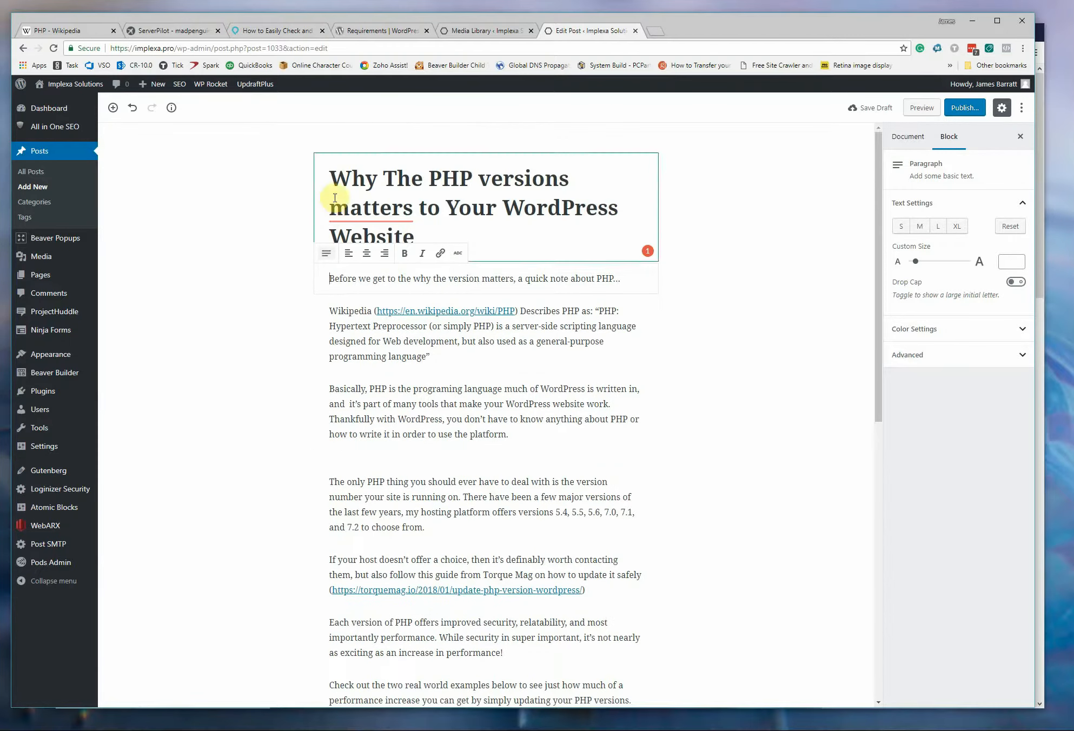
mouse_move(371, 209)
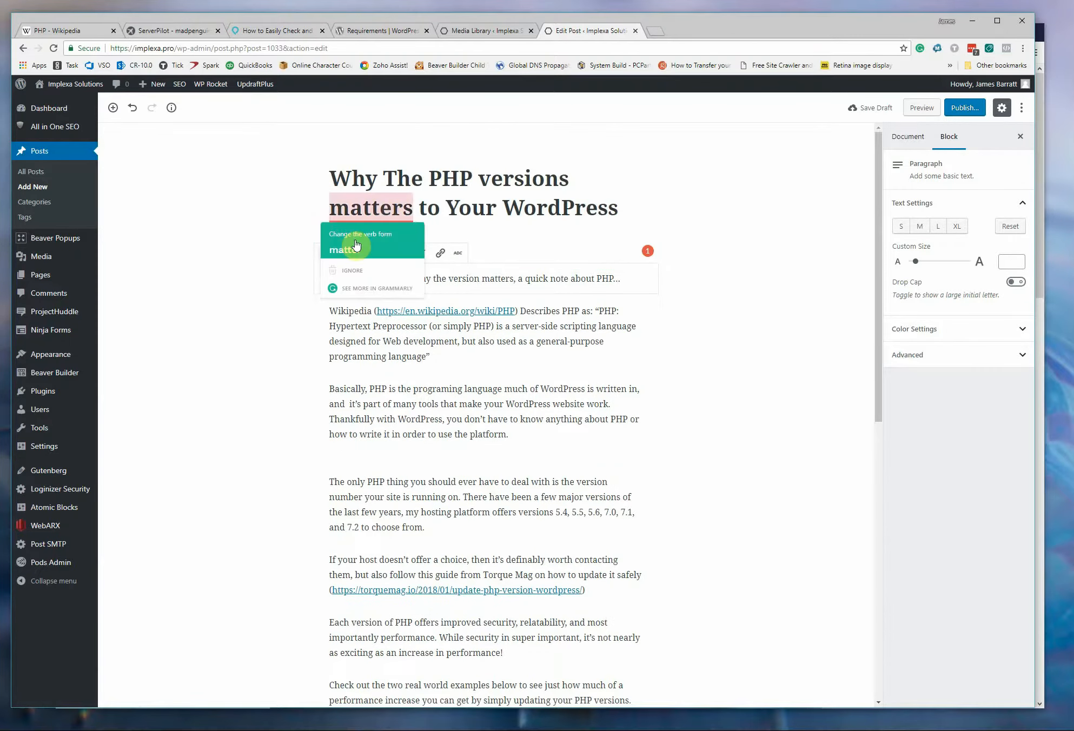
left_click(752, 327)
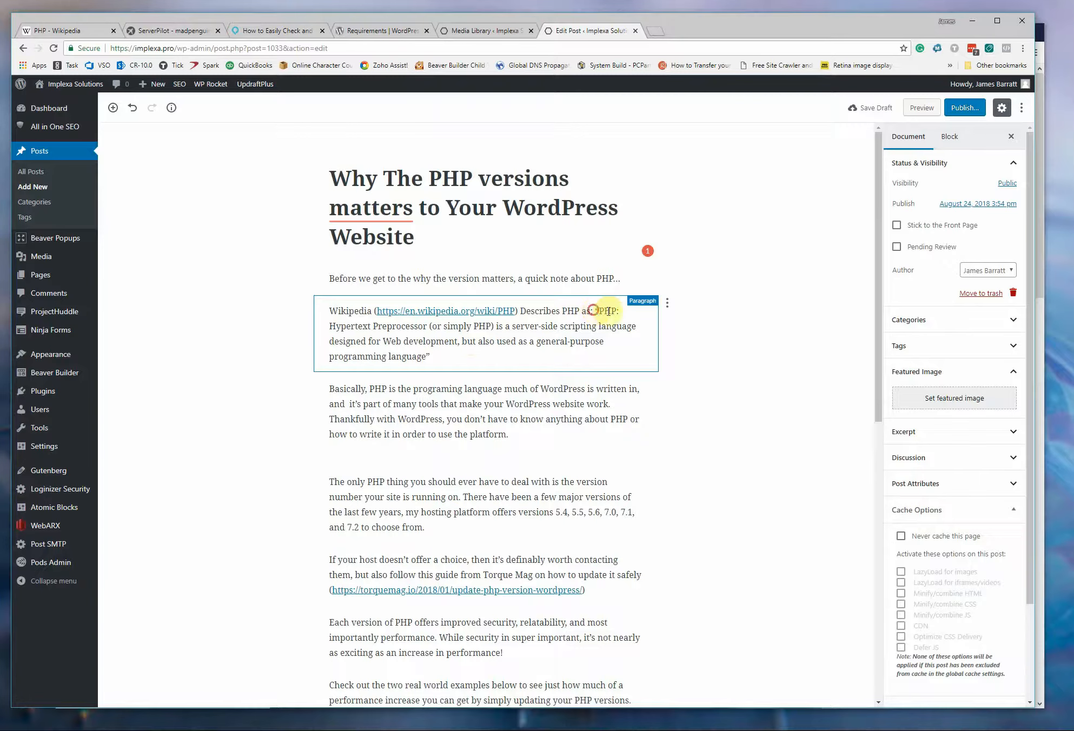
Move the quoted PHP definition out of the Wikipedia paragraph into a new Quote block directly below it.
left_click_drag(593, 311, 596, 352)
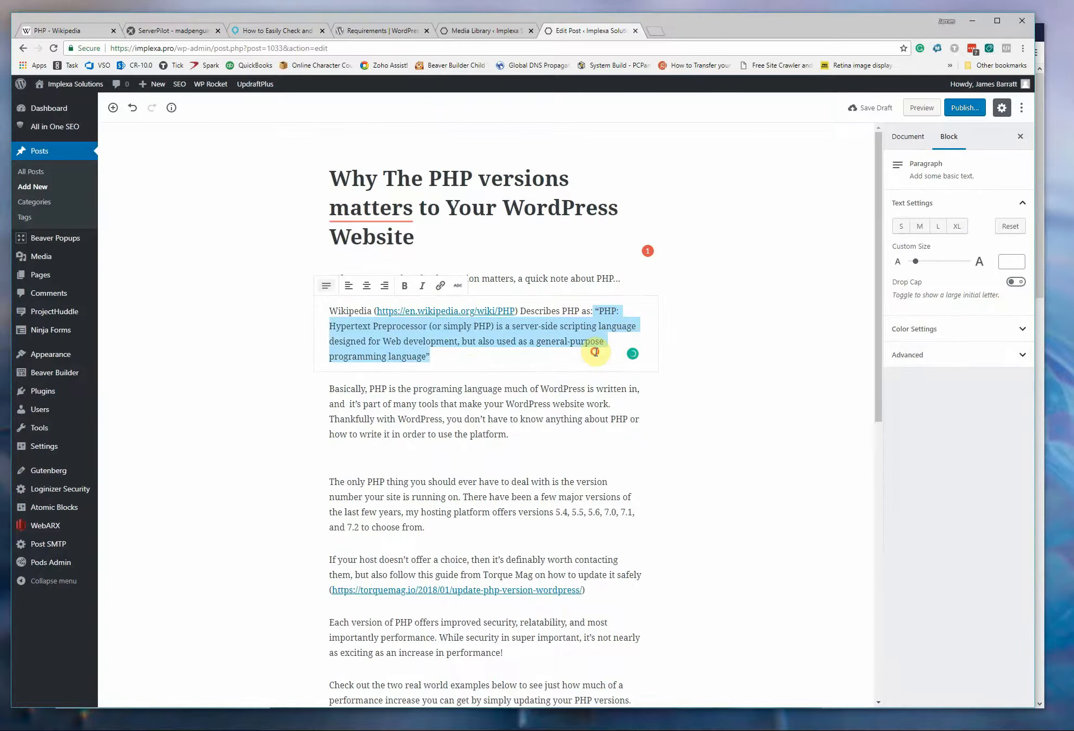
key("ctrl+x")
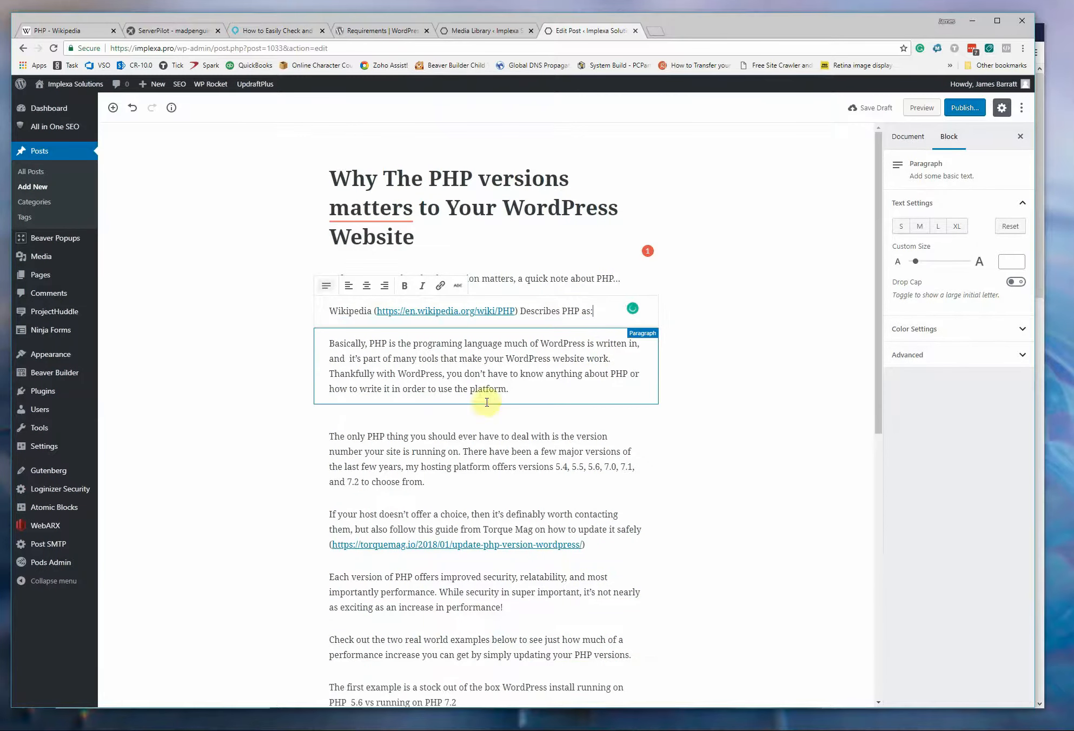
left_click(487, 328)
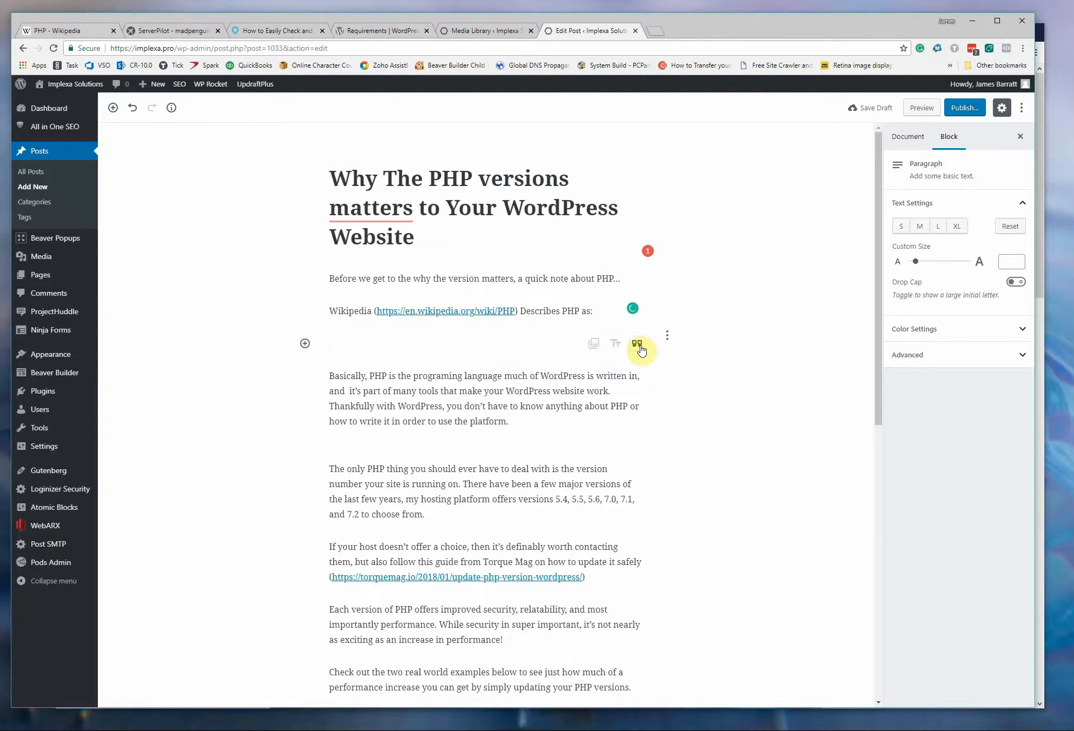
left_click(638, 345)
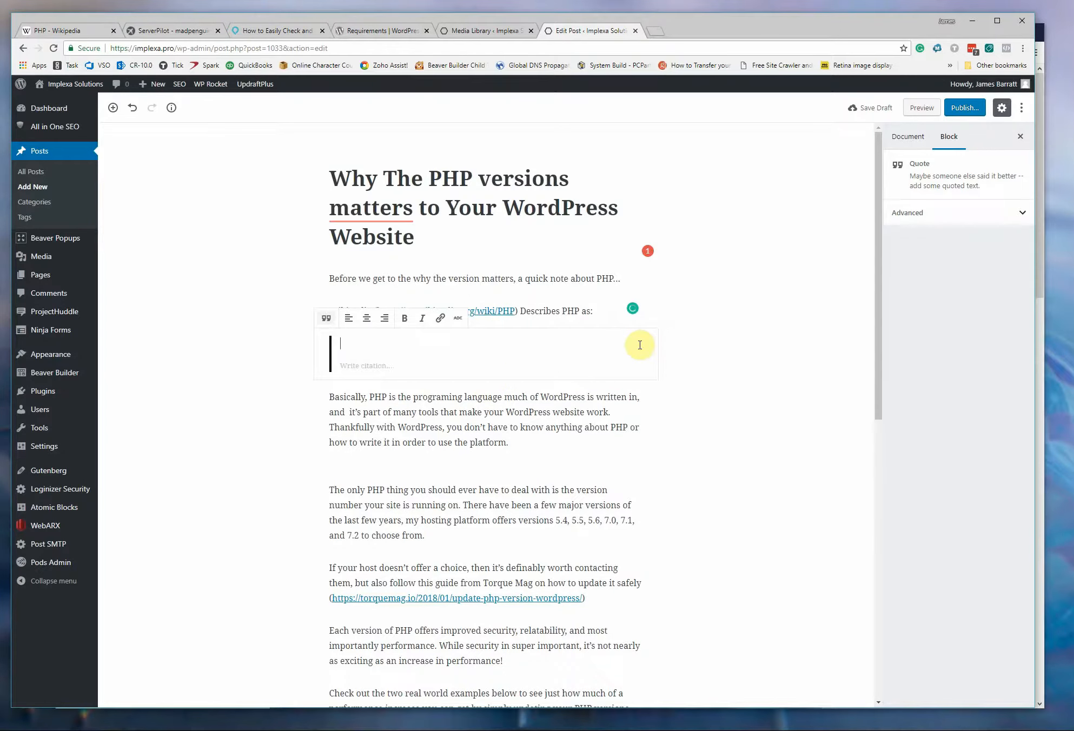
key("ctrl+v")
left_click(517, 312)
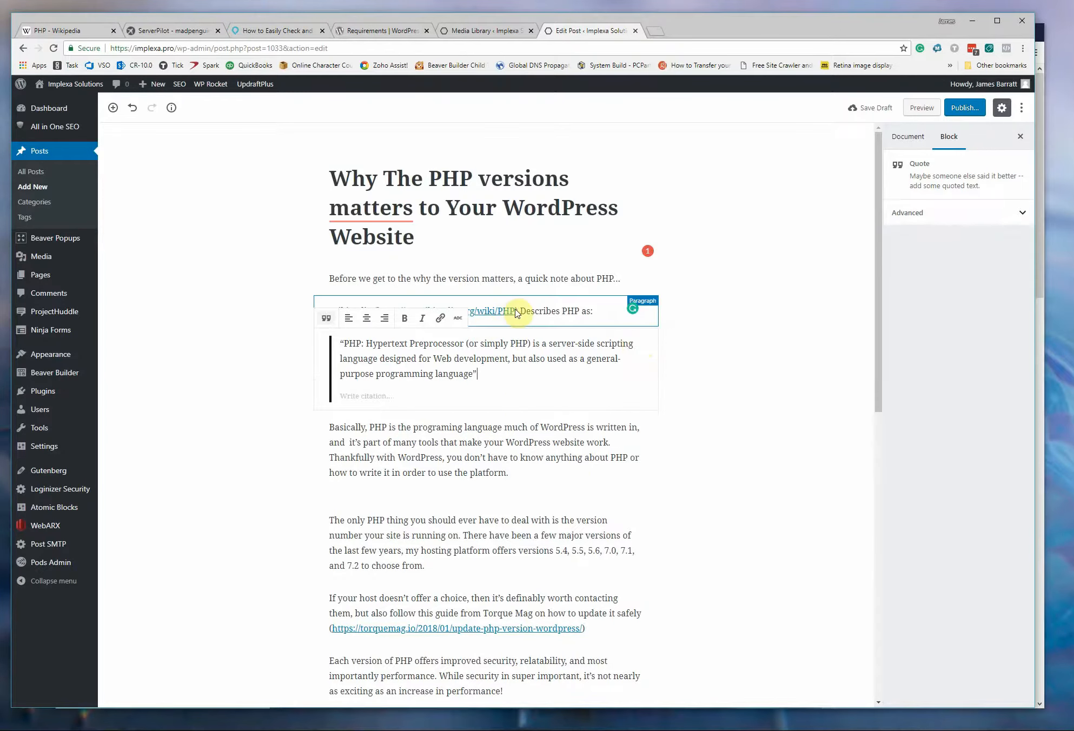
left_click_drag(519, 312, 375, 315)
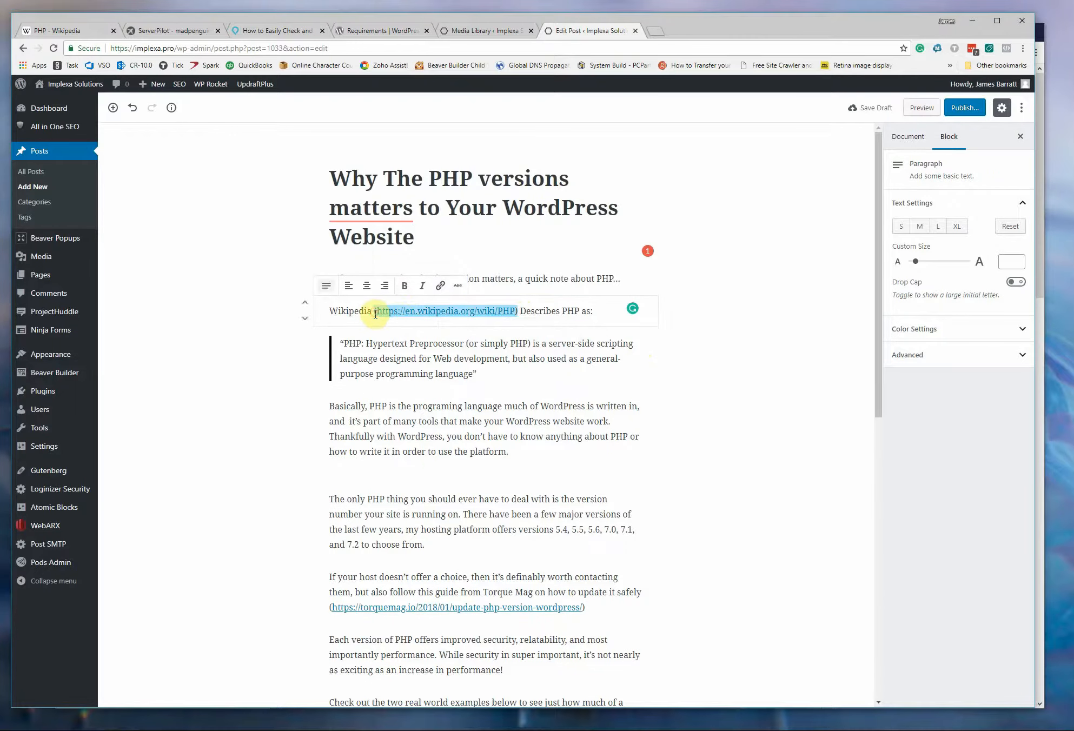
key("ctrl+x")
left_click(487, 373)
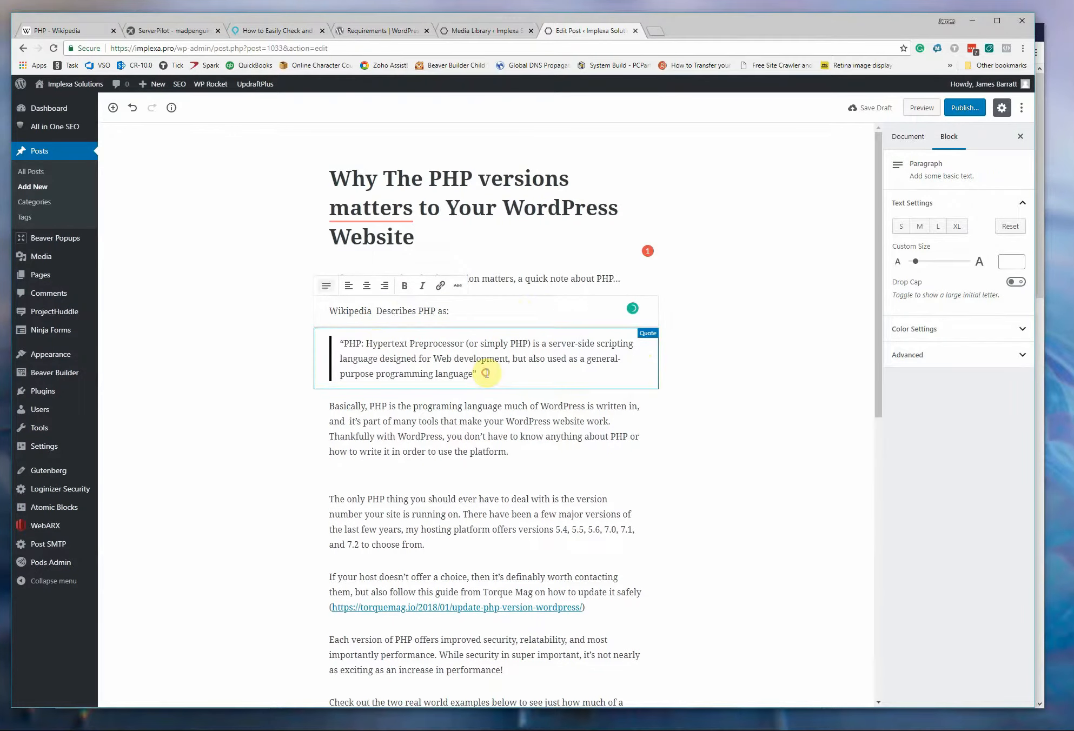
left_click(355, 395)
key("ctrl+v")
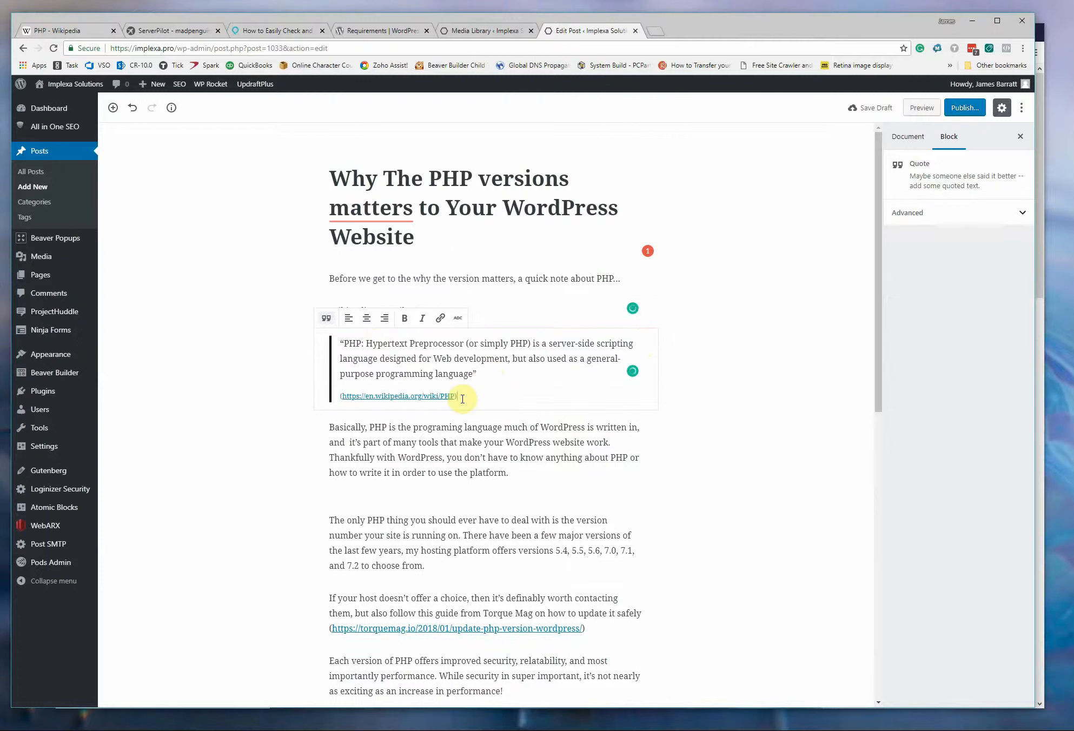
key("BackSpace")
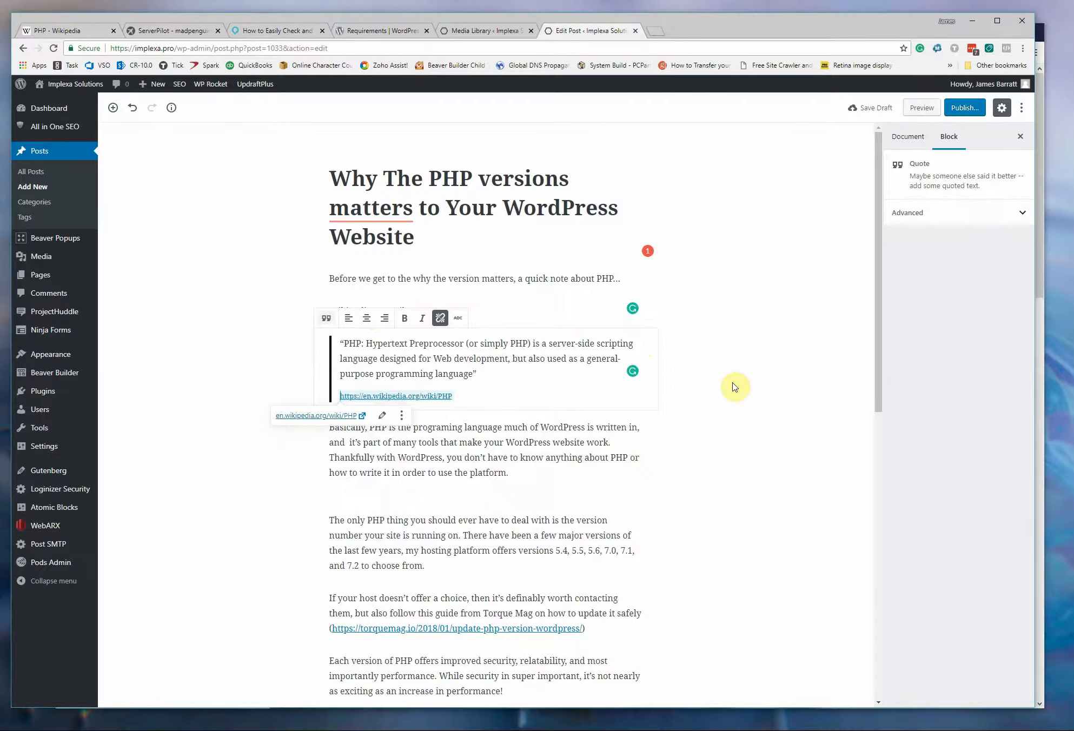
left_click(760, 420)
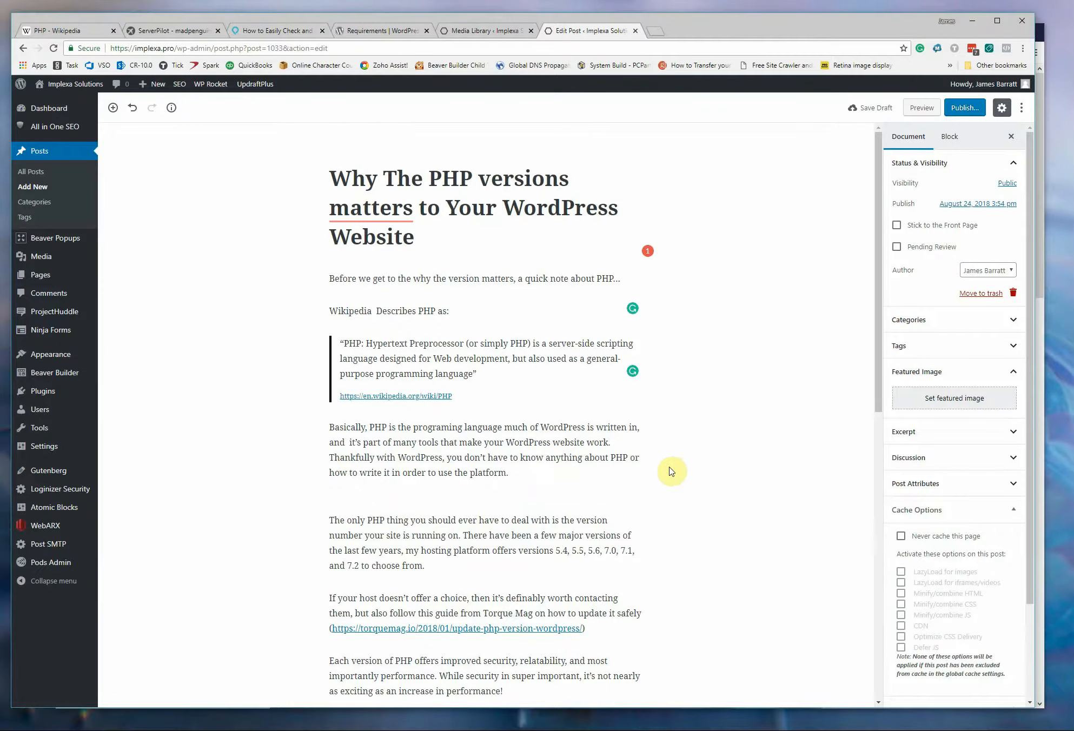
Insert a Cover Image block above the "Check out the two real world examples" paragraph, using the water-drop image from the media library.
scroll(630, 479, "down", 3)
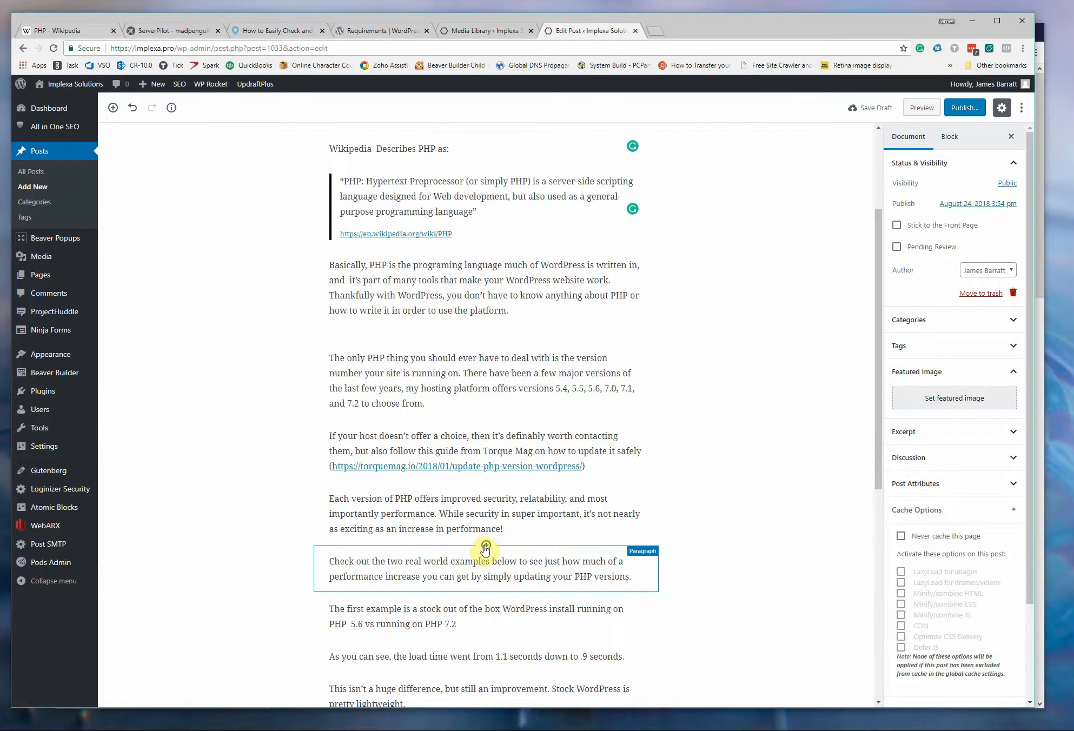
left_click(485, 545)
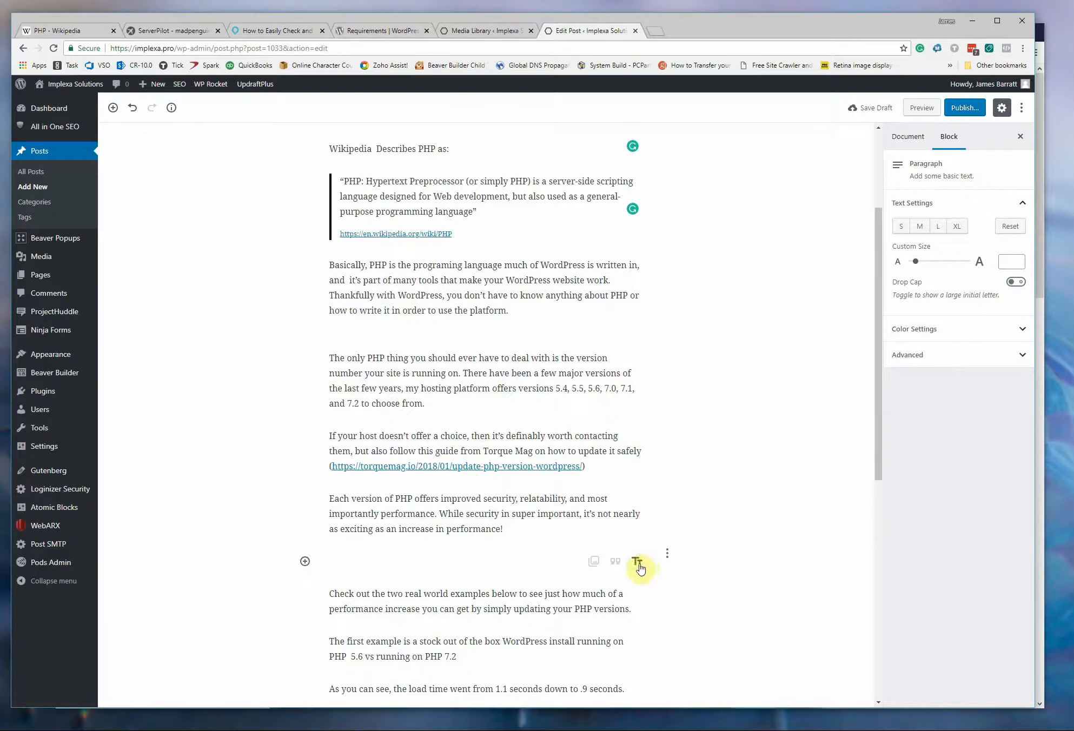
left_click(306, 561)
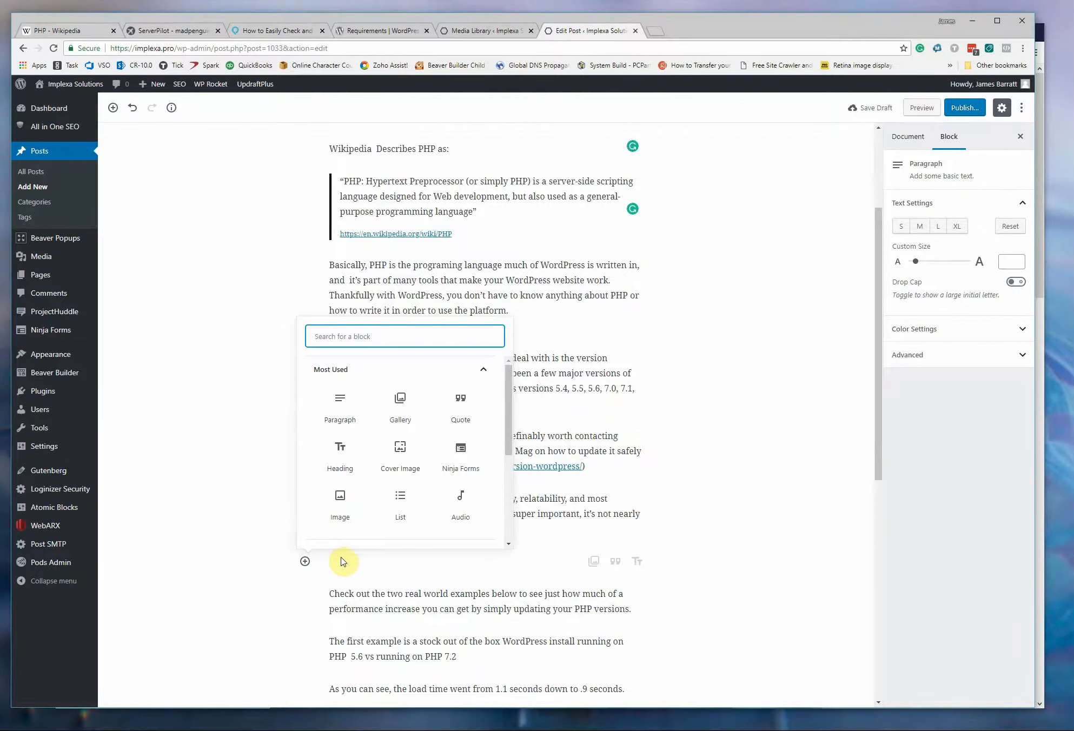
left_click(399, 461)
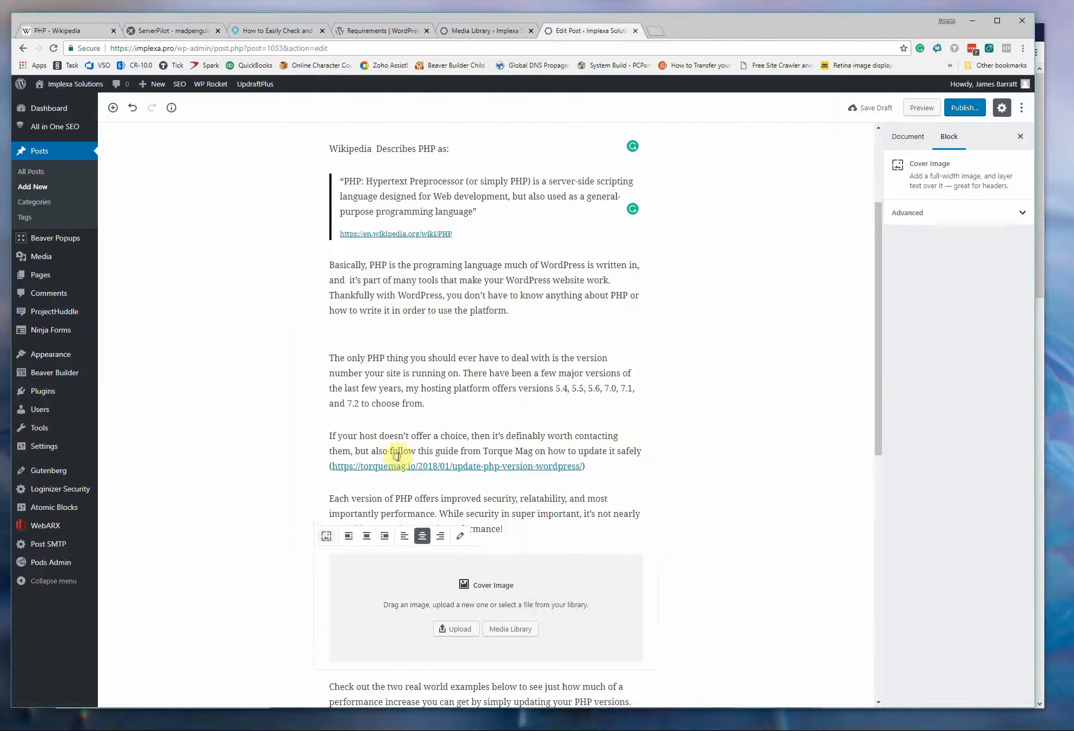
left_click(496, 629)
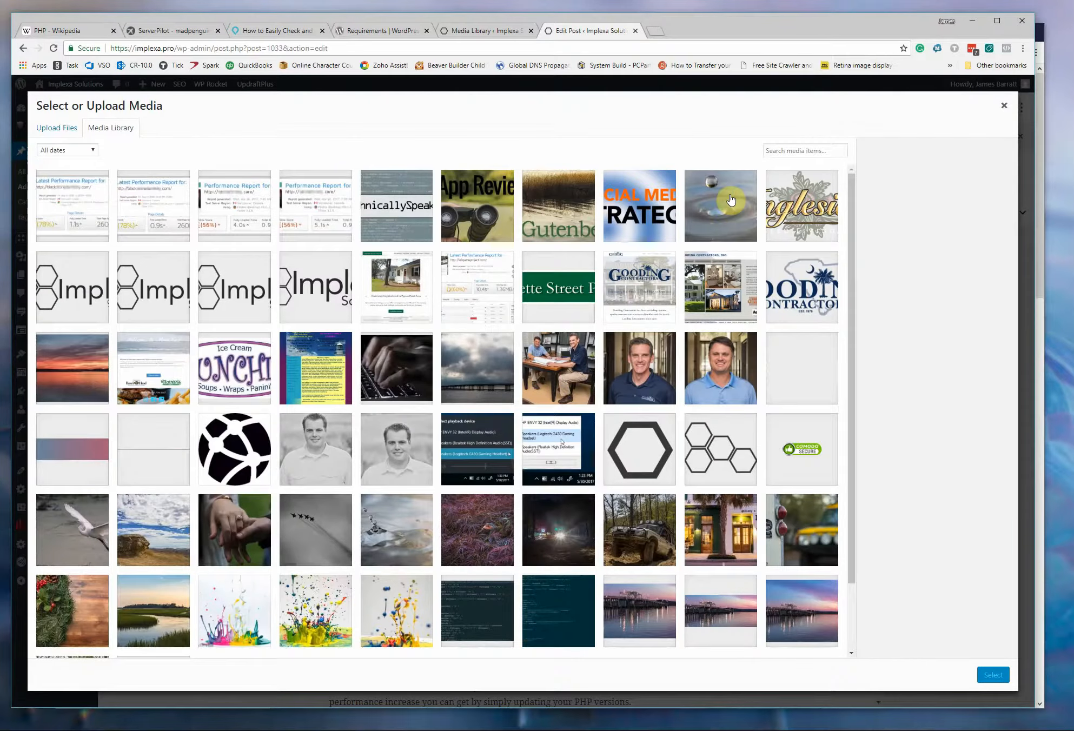
left_click(729, 200)
left_click(993, 675)
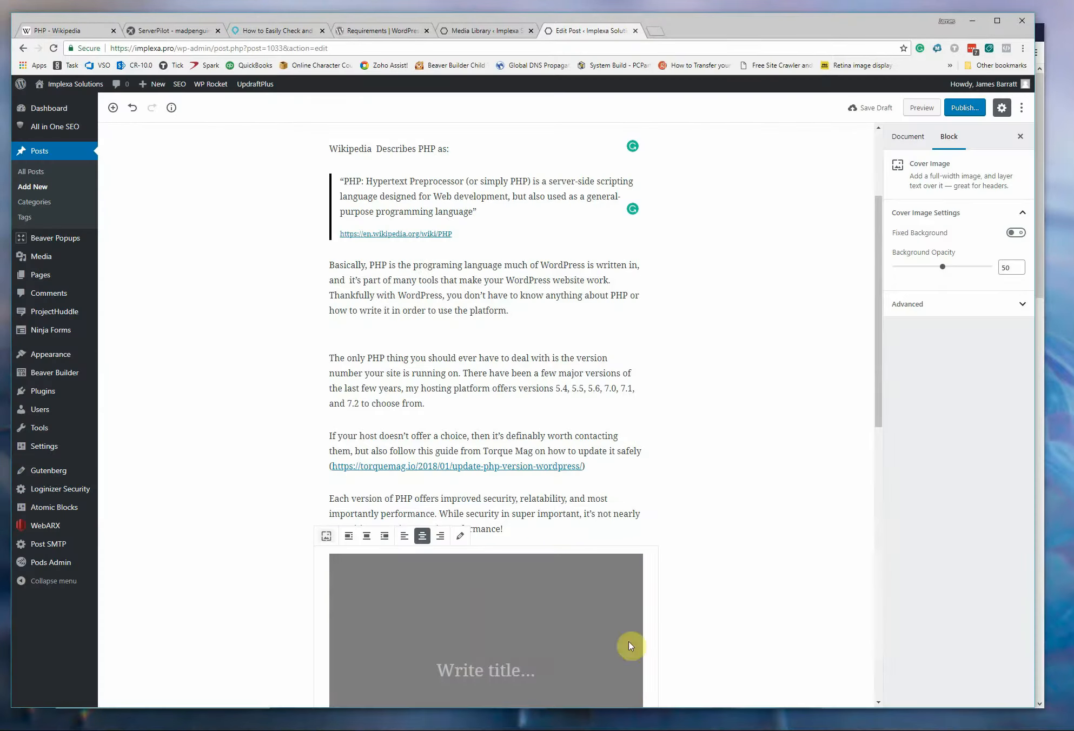
scroll(327, 599, "down", 2)
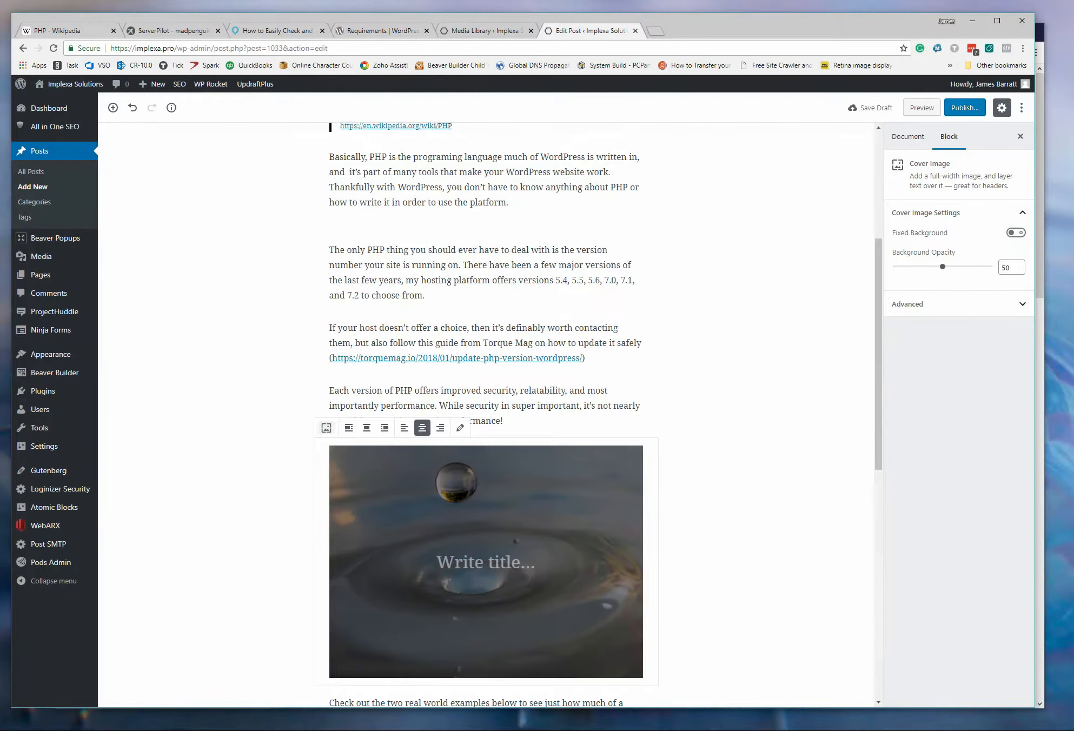
Copy "Take A Second Off Your Site Load Time!" from the Outlook draft message into the cover image's title.
mouse_move(195, 727)
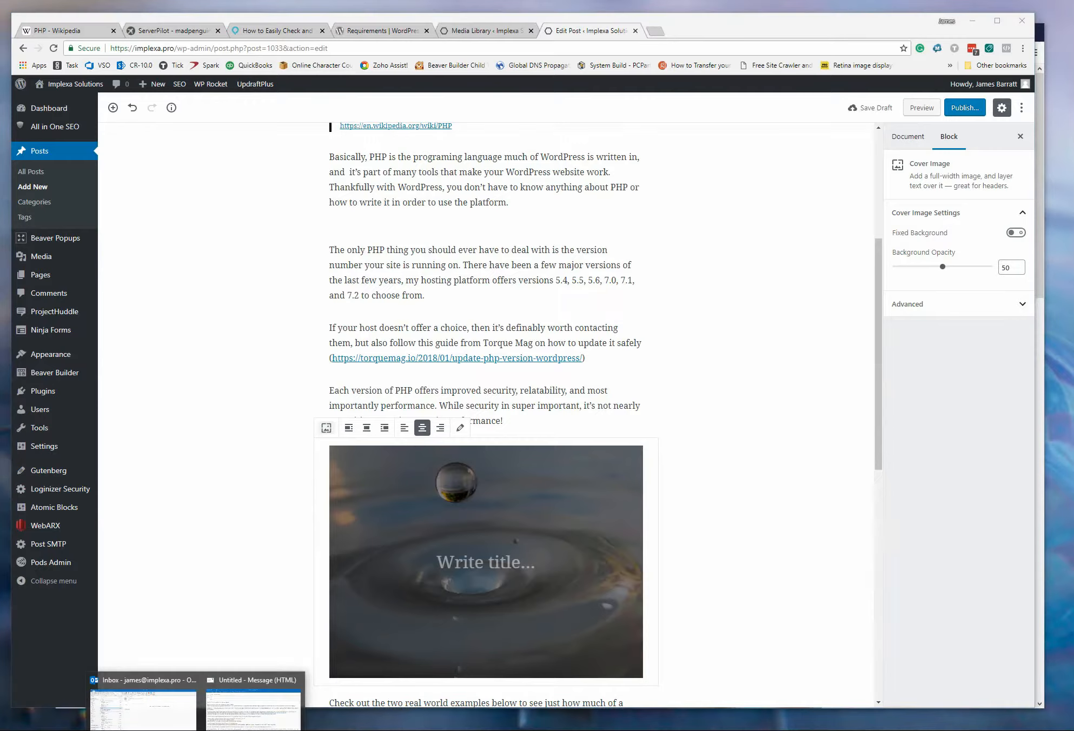
left_click(253, 703)
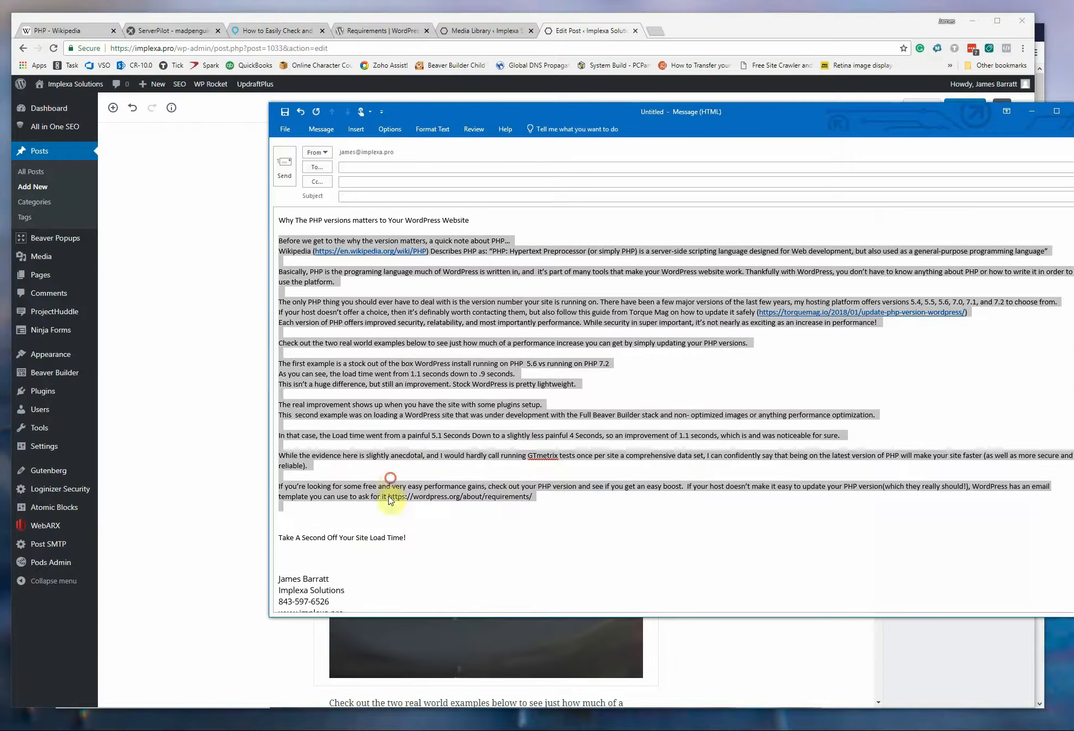
left_click(406, 538)
left_click(282, 540, "shift")
key("ctrl+c")
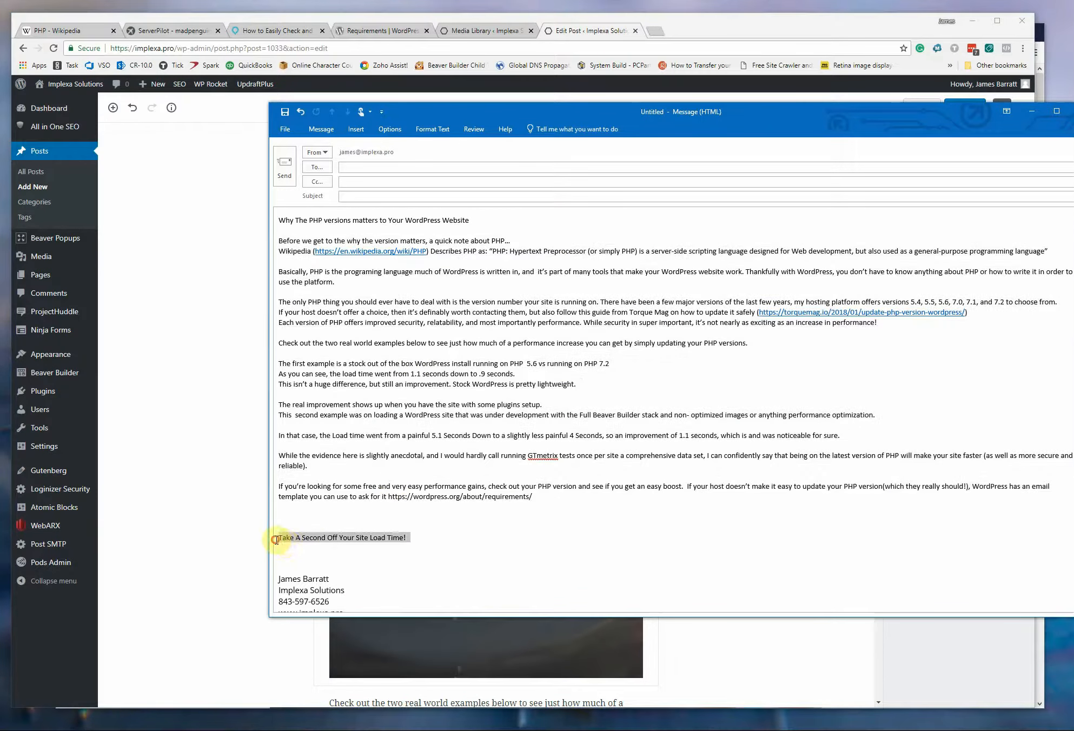
left_click(702, 651)
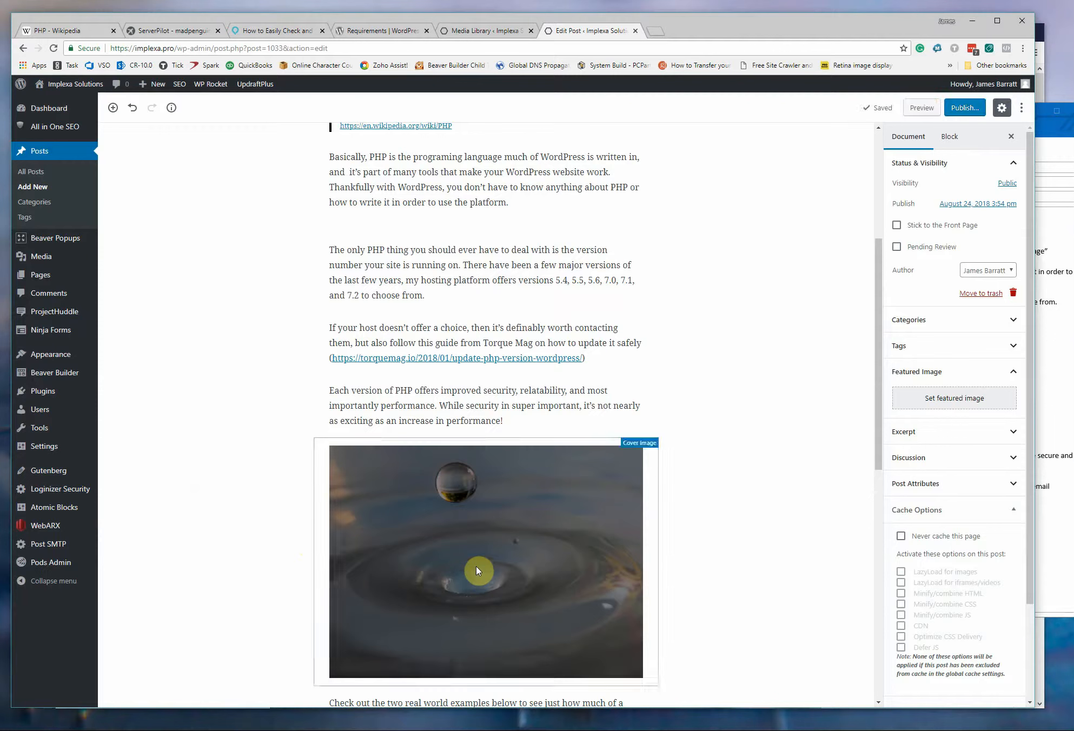
left_click(477, 570)
left_click(477, 565)
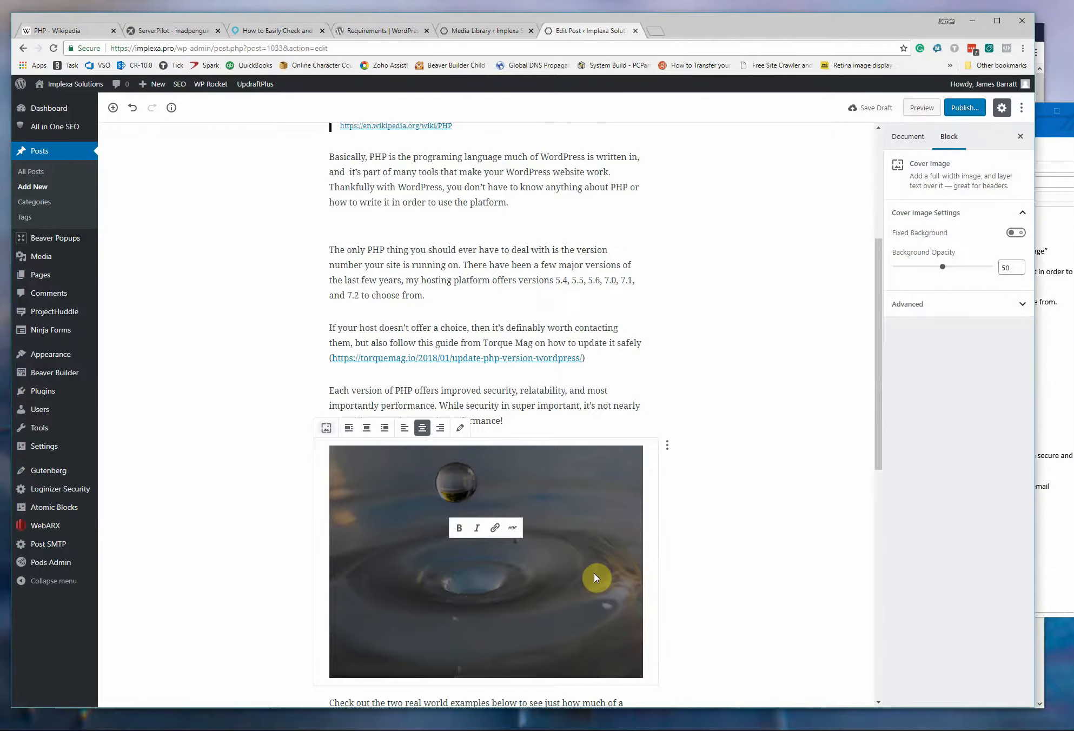
key("ctrl+v")
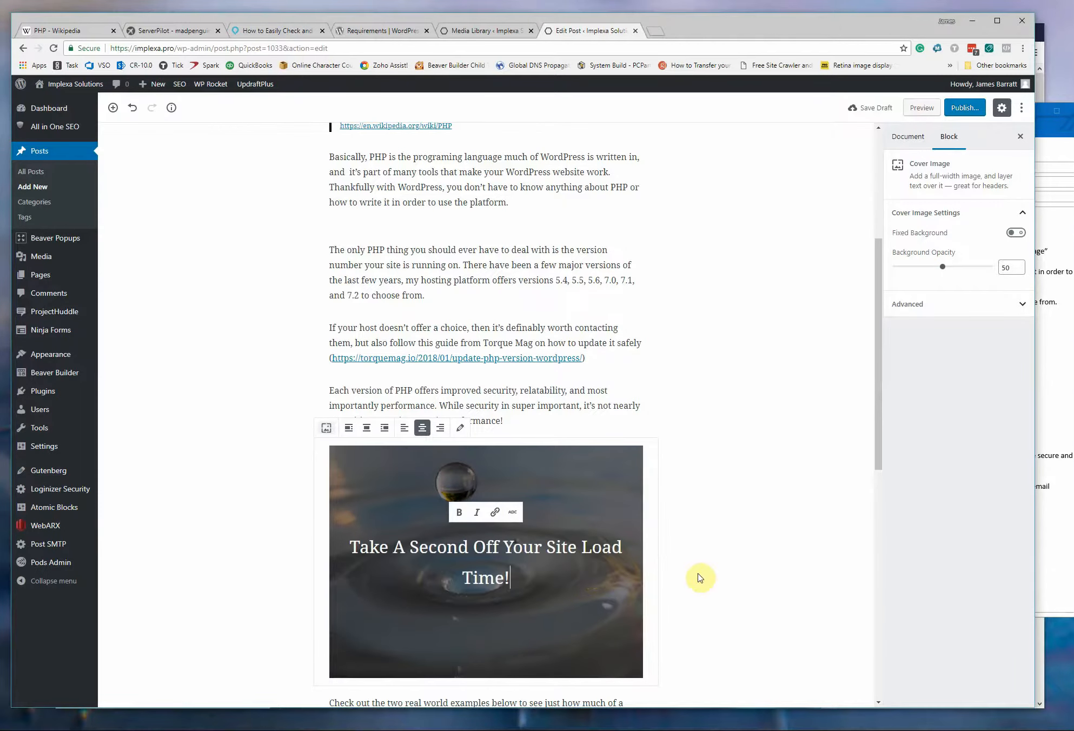
Insert a gallery of the WP-On-PHP7.2 and WP-On-PHP5.6 images below the "first example" paragraph and link it to Media File.
scroll(701, 579, "down", 2)
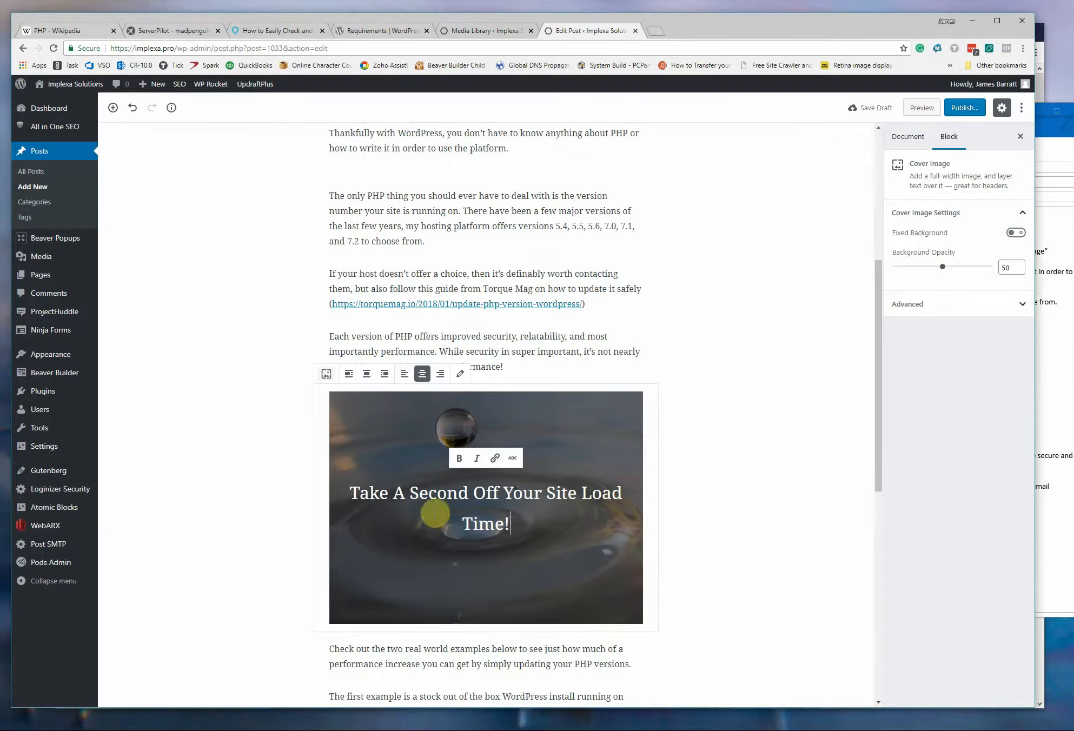
scroll(710, 556, "down", 2)
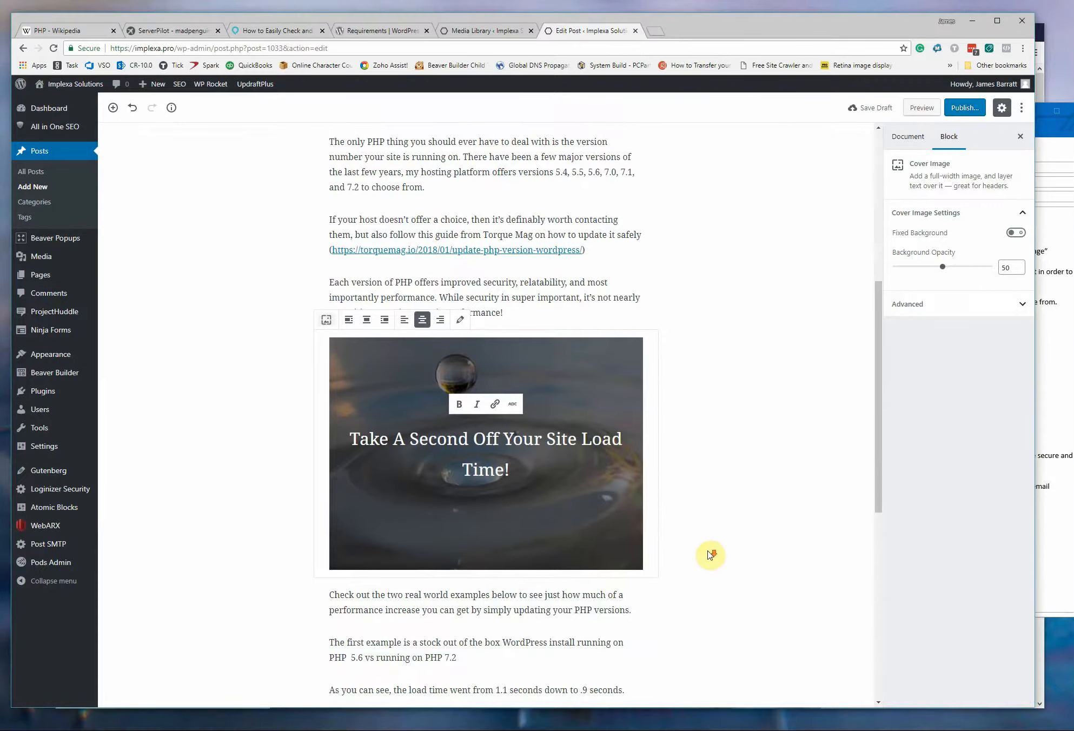
scroll(710, 556, "down", 2)
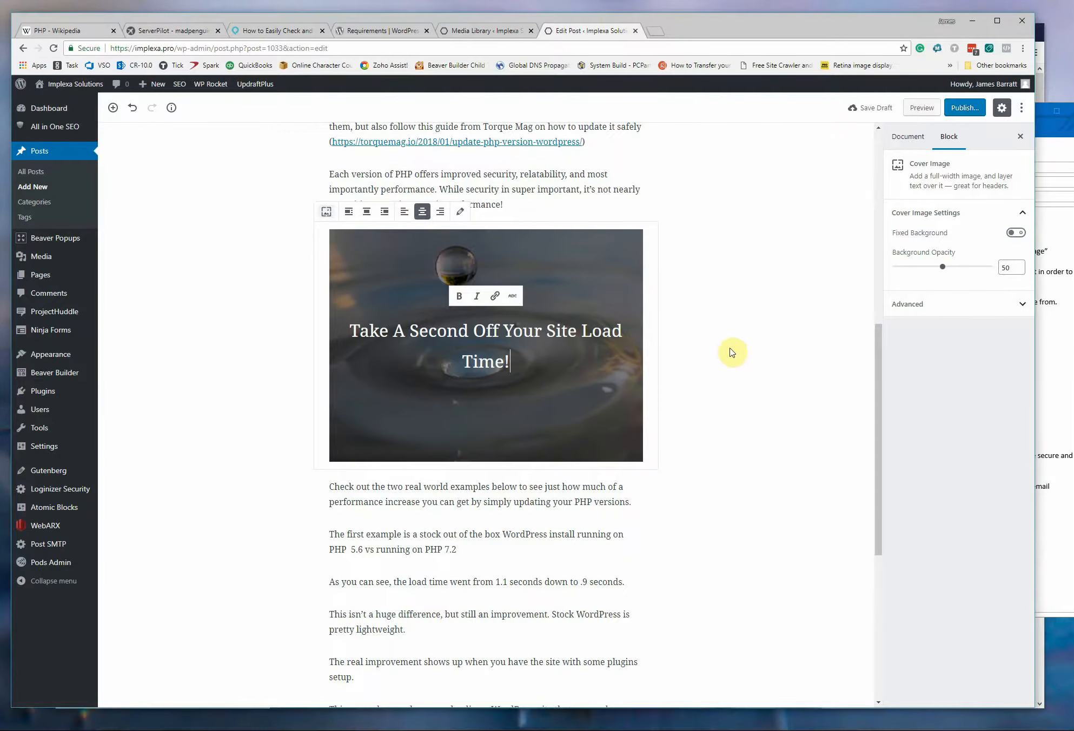
scroll(631, 537, "down", 1)
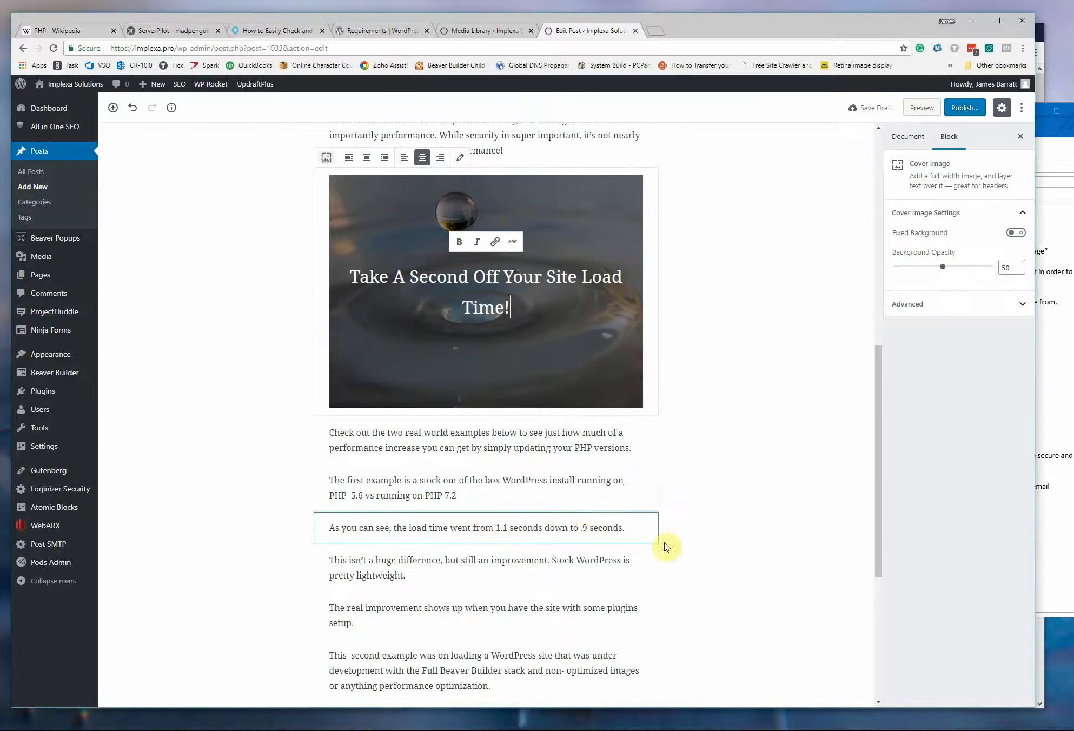
left_click(486, 515)
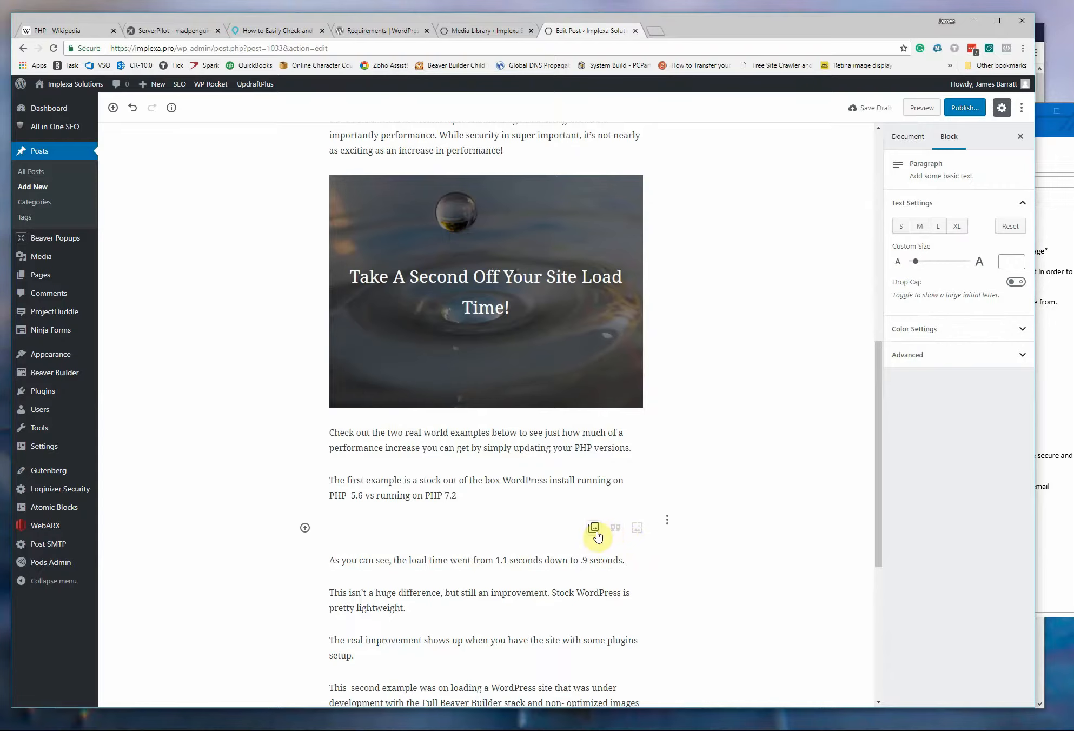
left_click(596, 532)
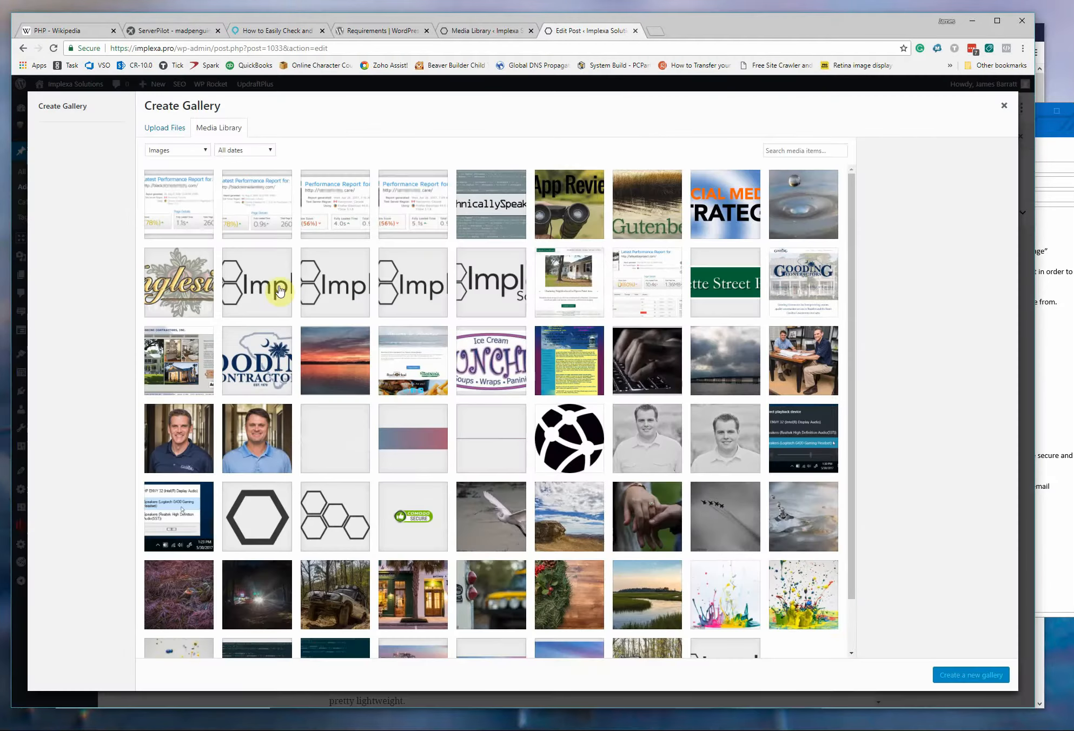
left_click(257, 211)
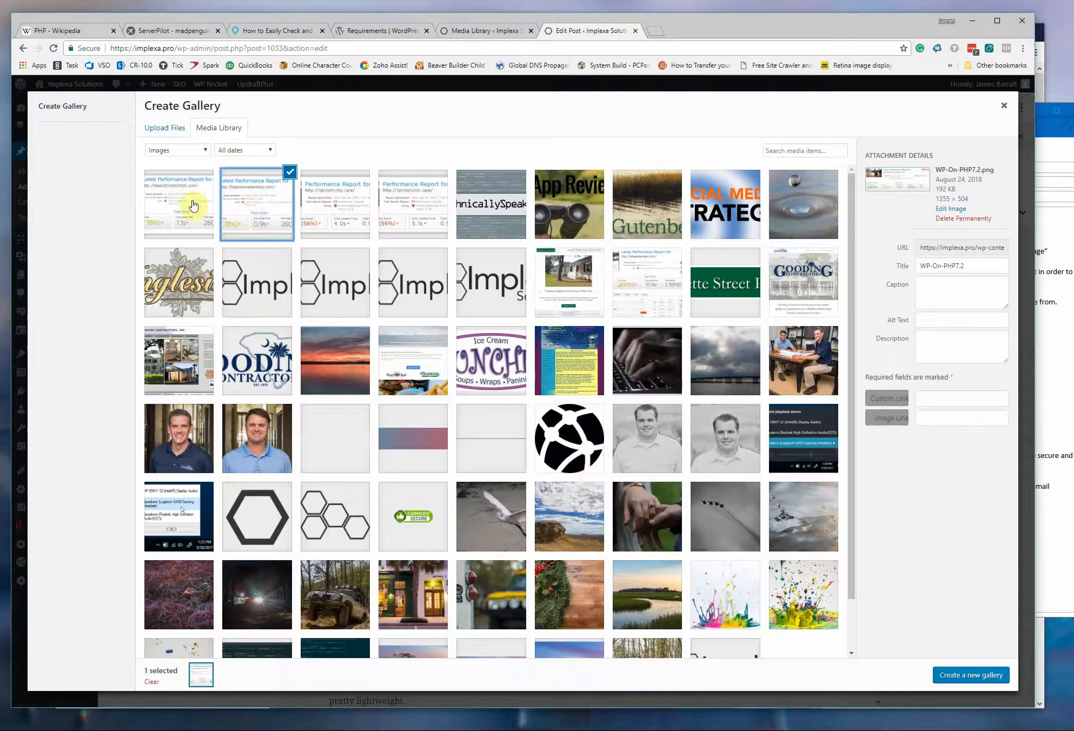
left_click(169, 202)
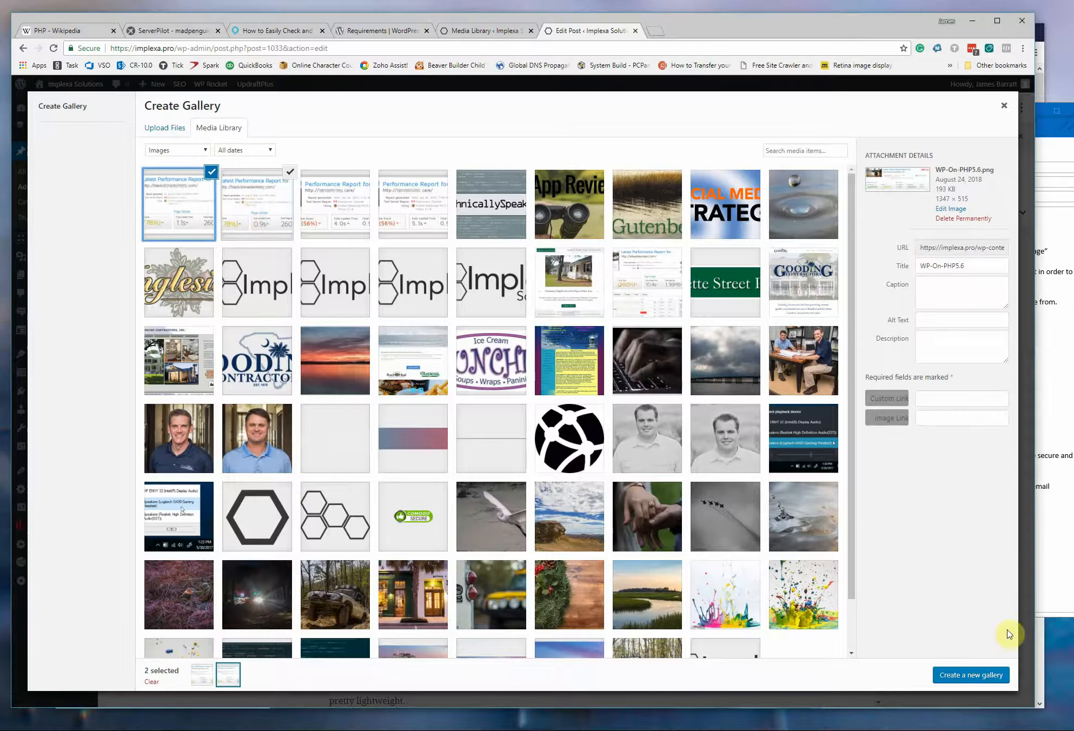
left_click(963, 676)
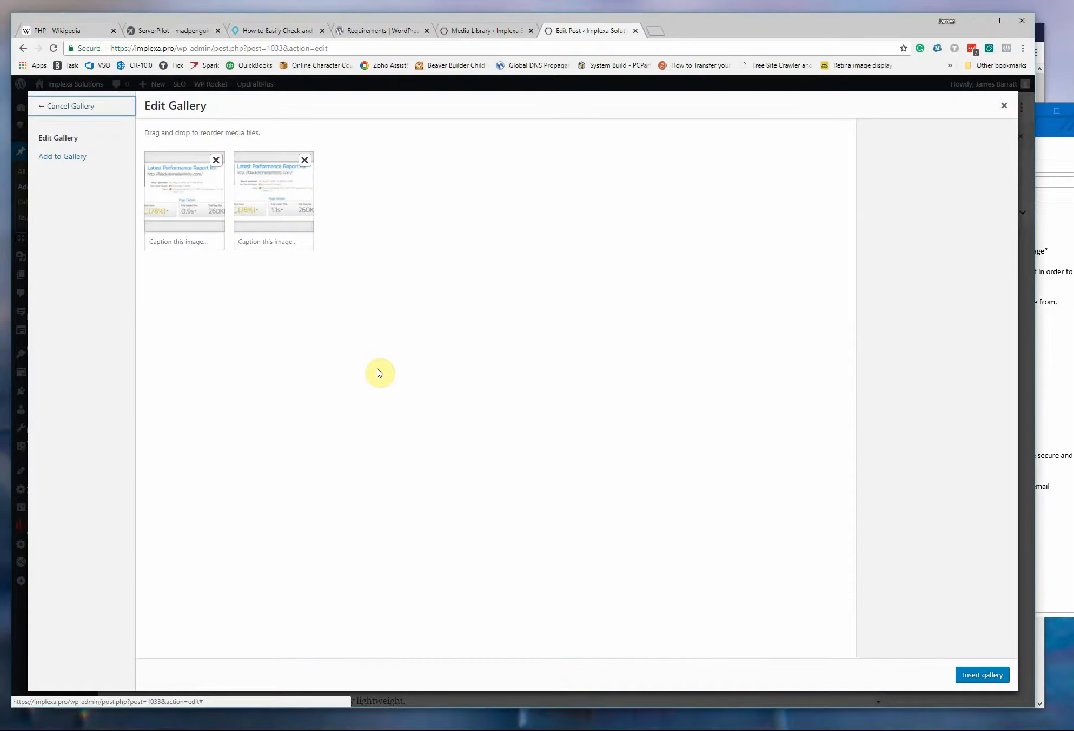
left_click(979, 675)
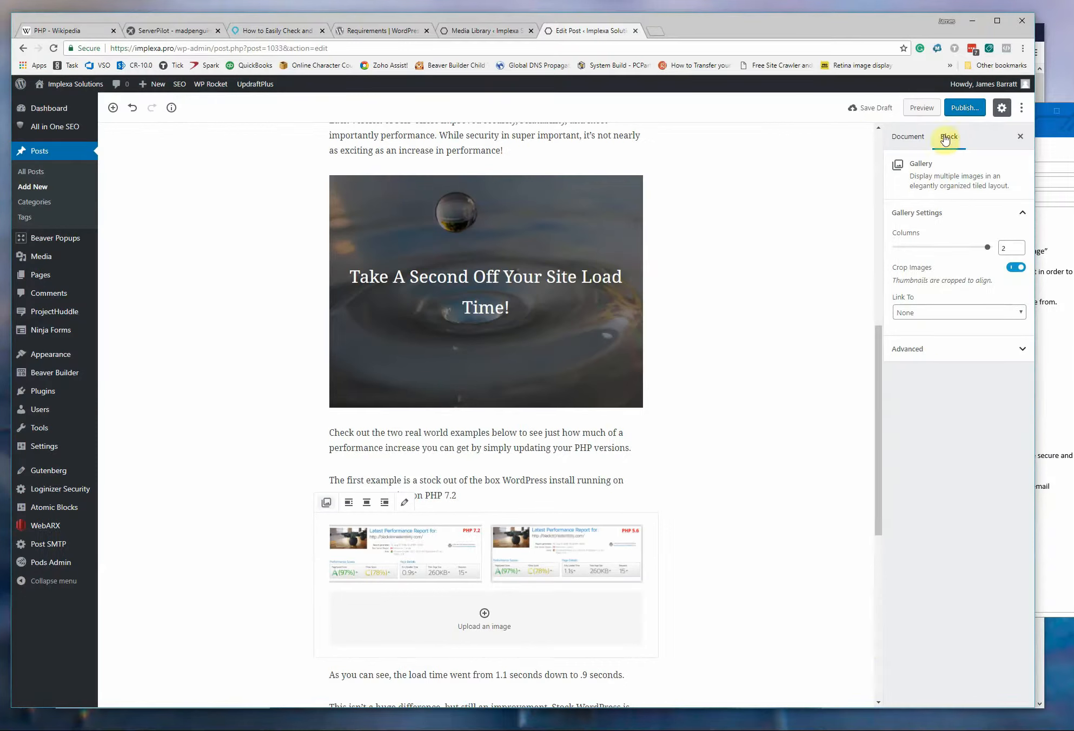
left_click(934, 317)
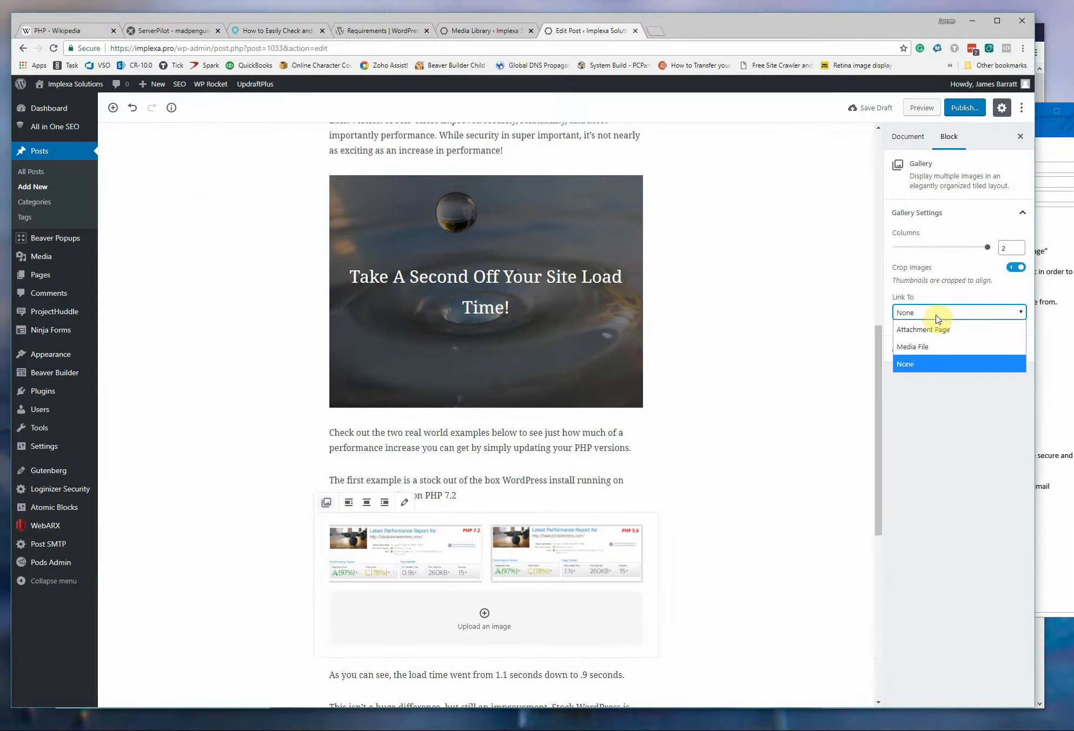
left_click(943, 347)
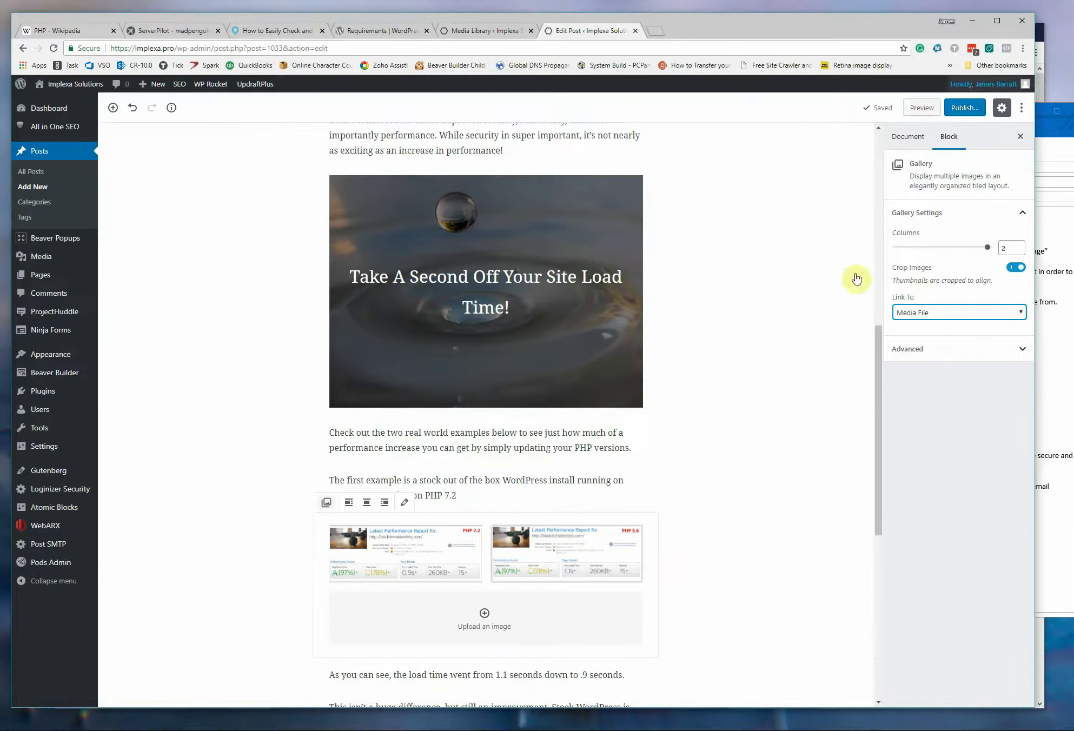
Insert a gallery of the PHP 5.6 and WP-BB-On-PHP7.2 Beaver Builder report images below the "second example" paragraph and link it to Media File.
scroll(752, 434, "down", 3)
scroll(647, 497, "down", 2)
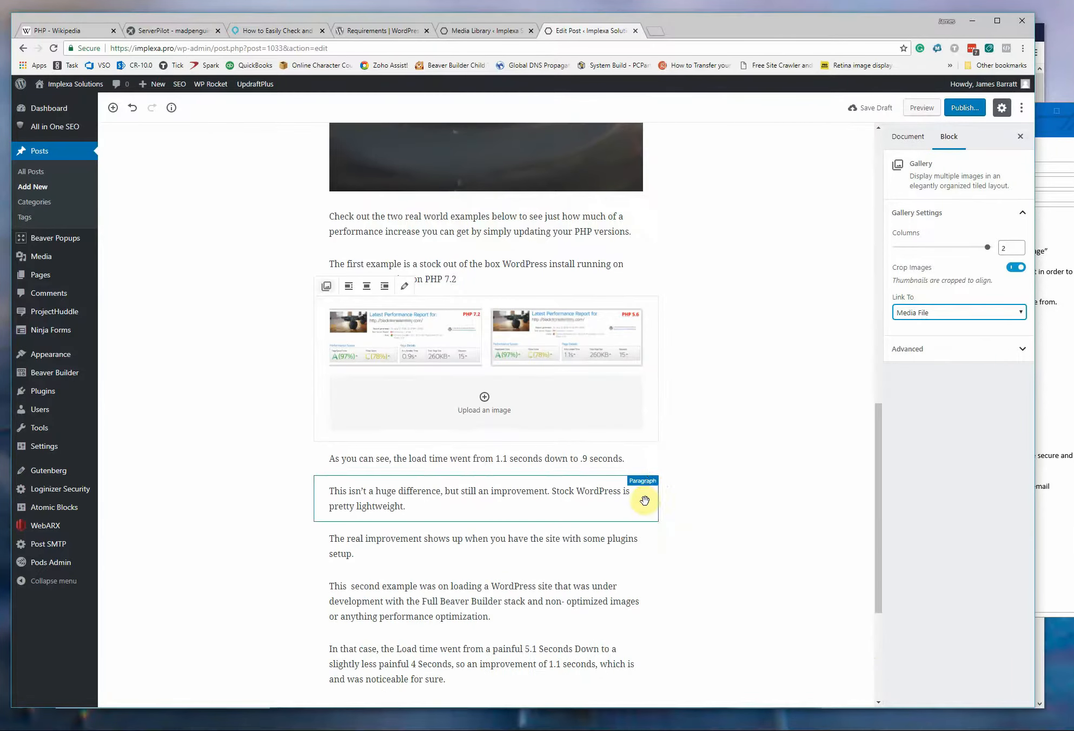
scroll(574, 548, "down", 3)
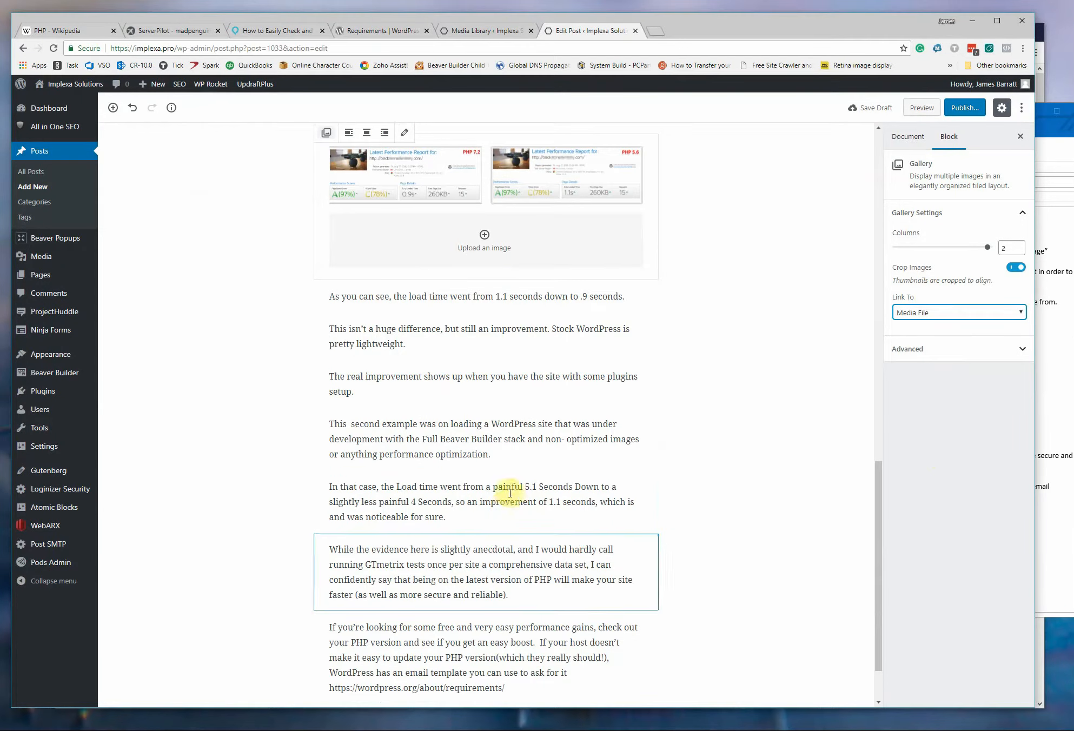
left_click(487, 413)
mouse_move(384, 422)
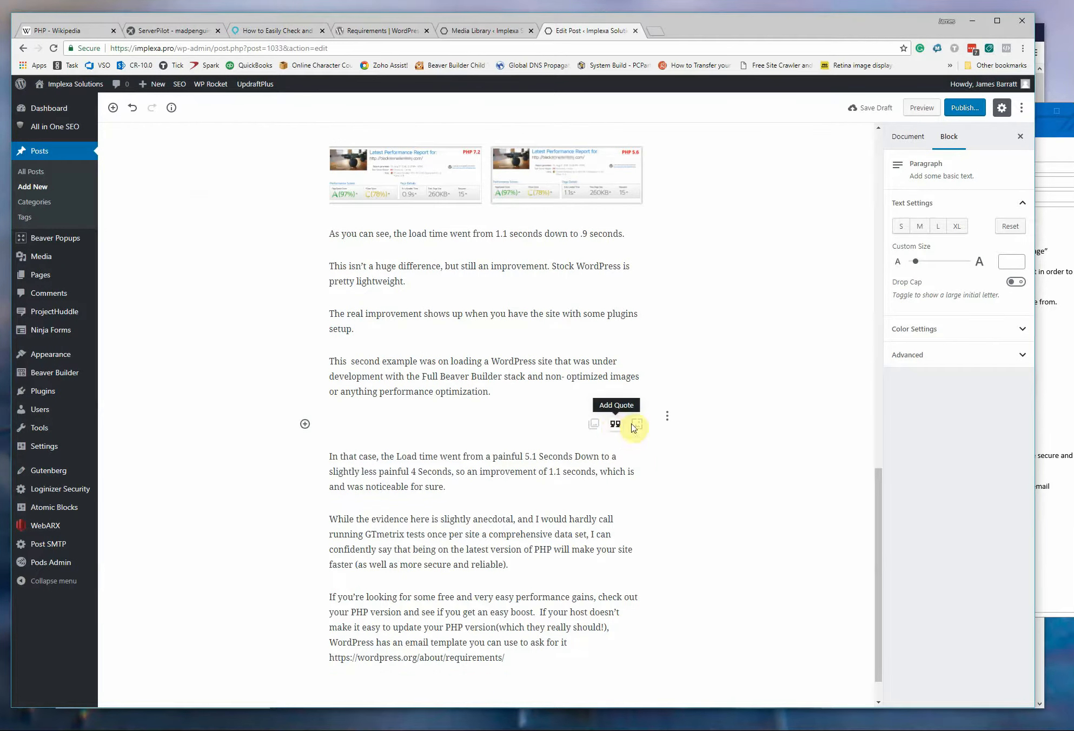
left_click(595, 425)
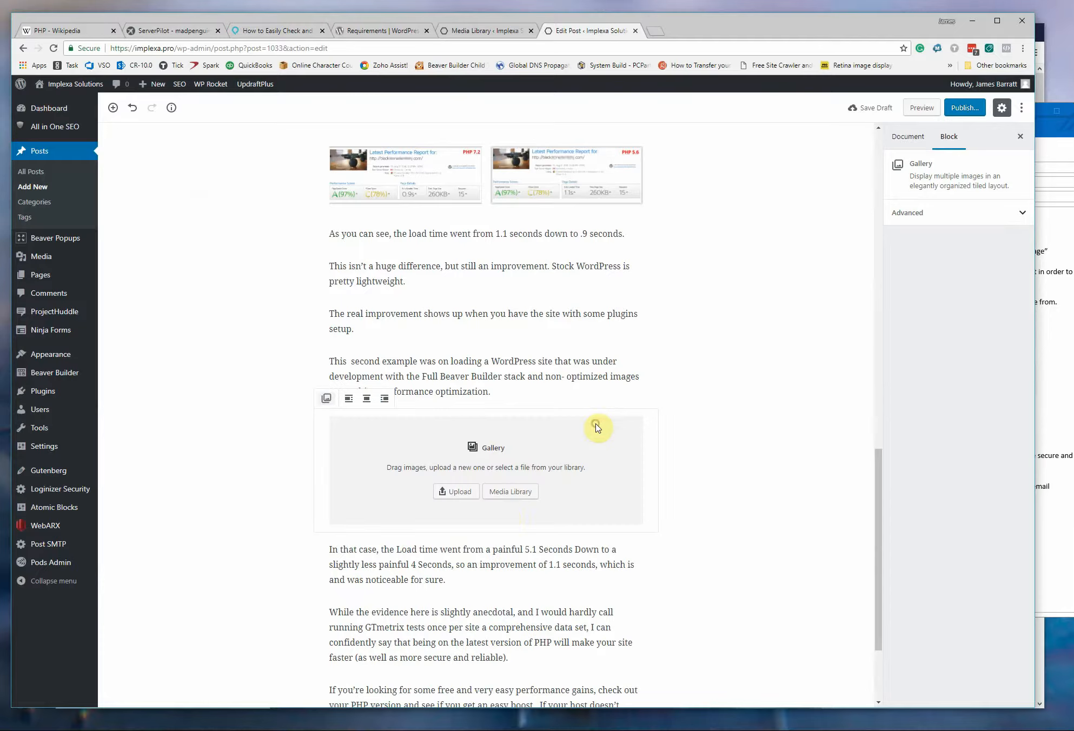
left_click(511, 494)
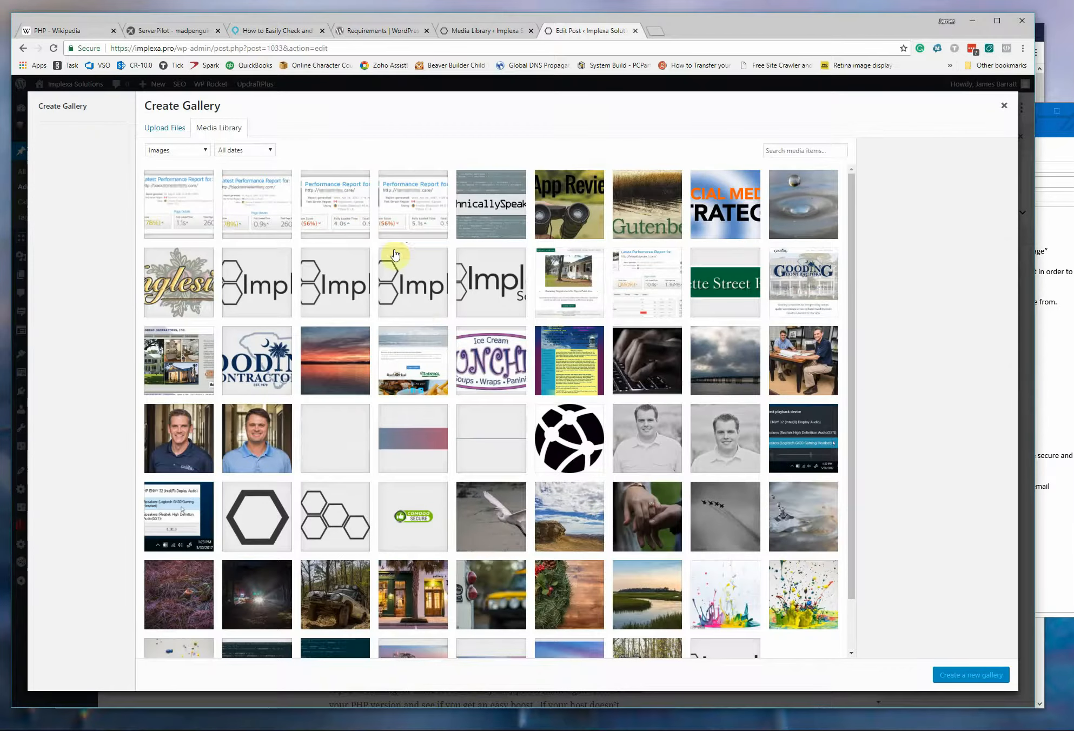
left_click(418, 211)
left_click(339, 207)
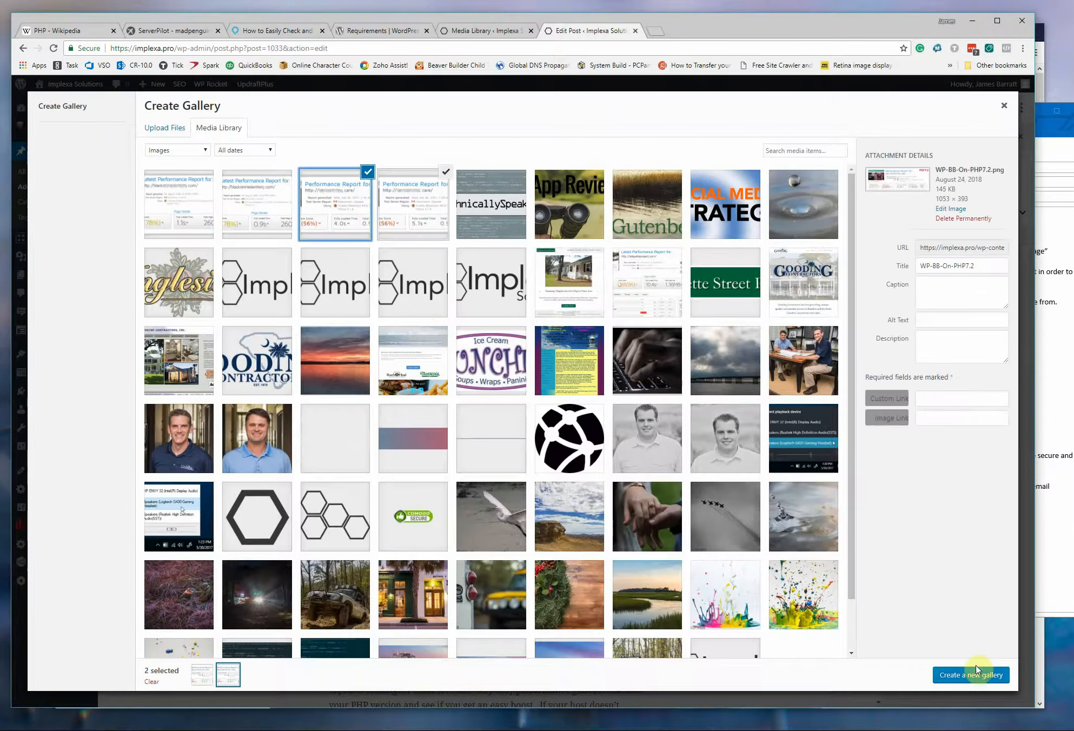
left_click(963, 683)
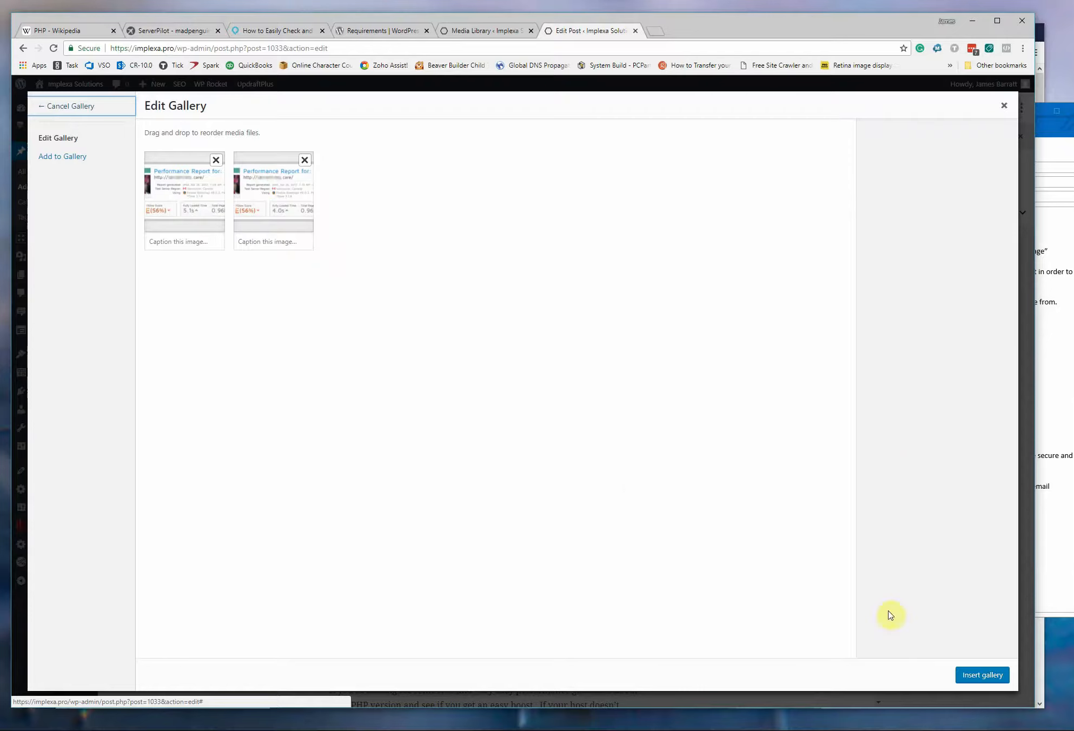
left_click(995, 677)
left_click(944, 312)
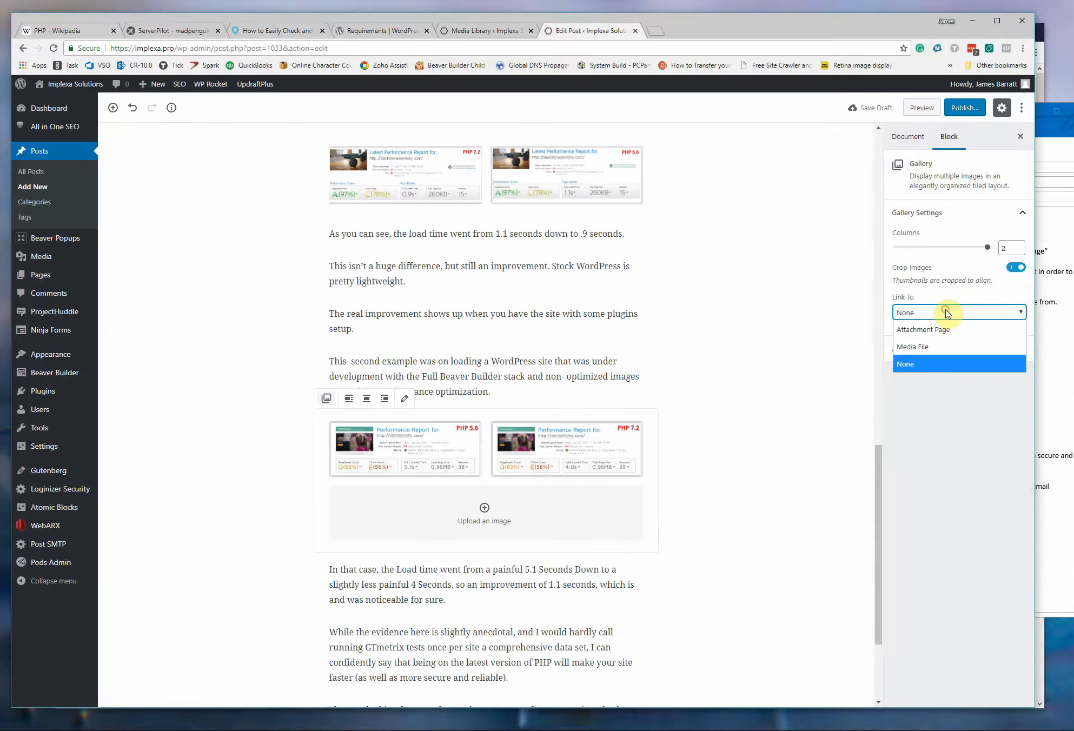
left_click(947, 344)
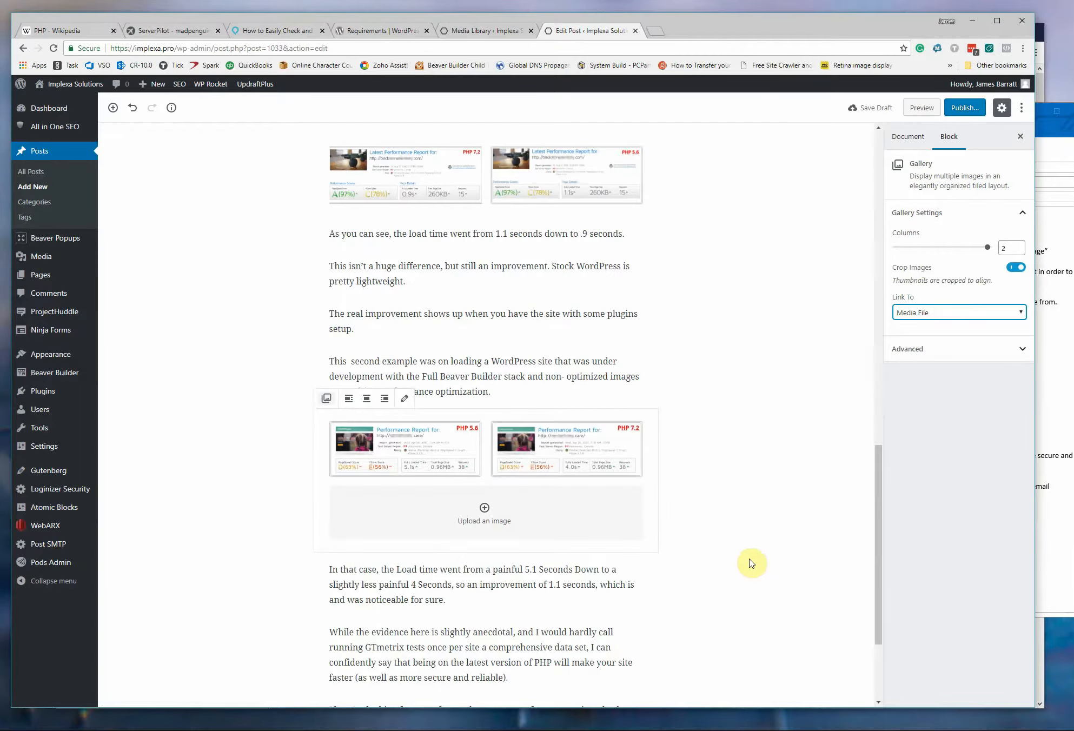
scroll(761, 581, "down", 3)
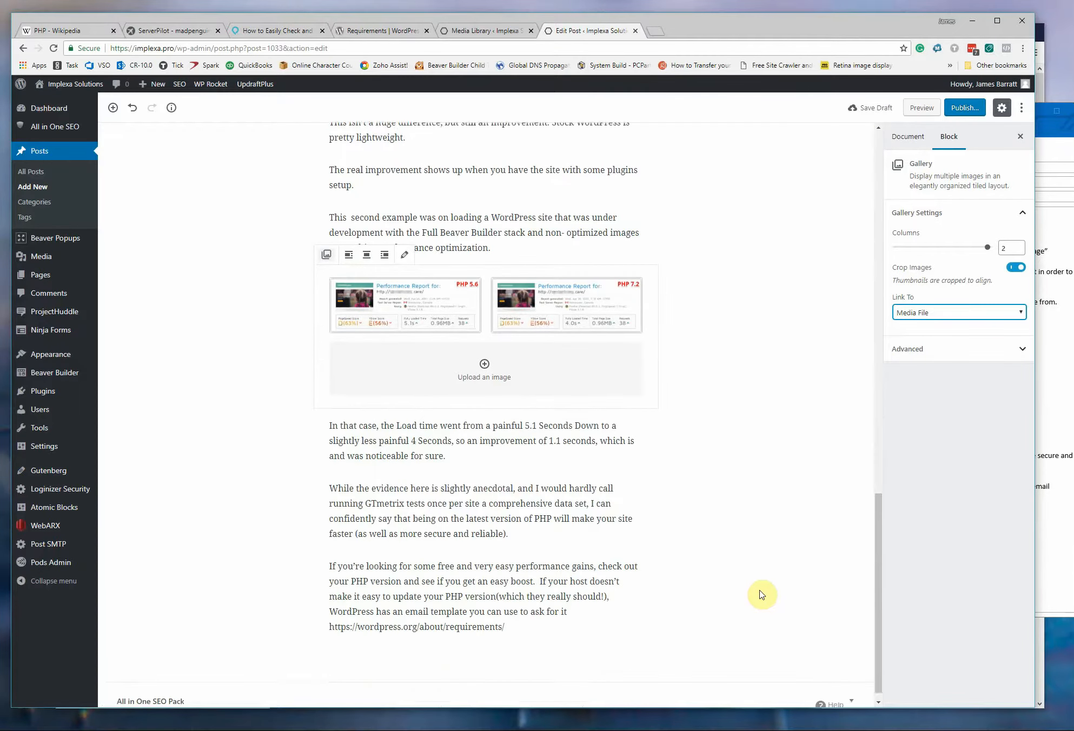
left_click_drag(506, 614, 315, 610)
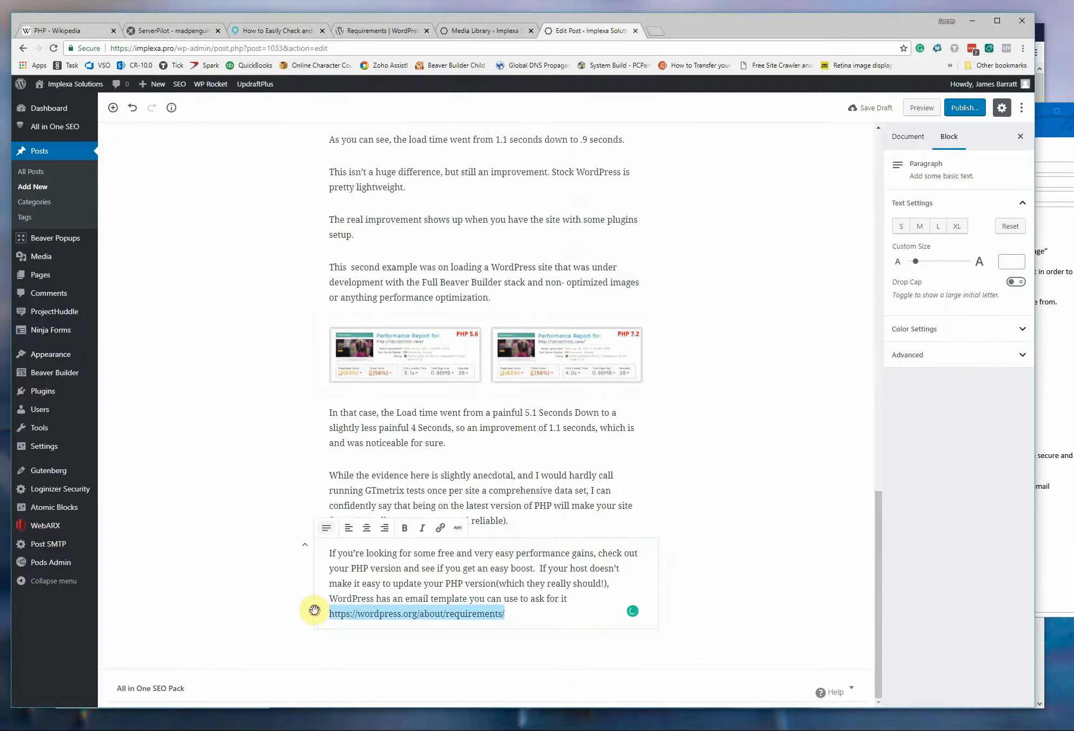
key("ctrl+x")
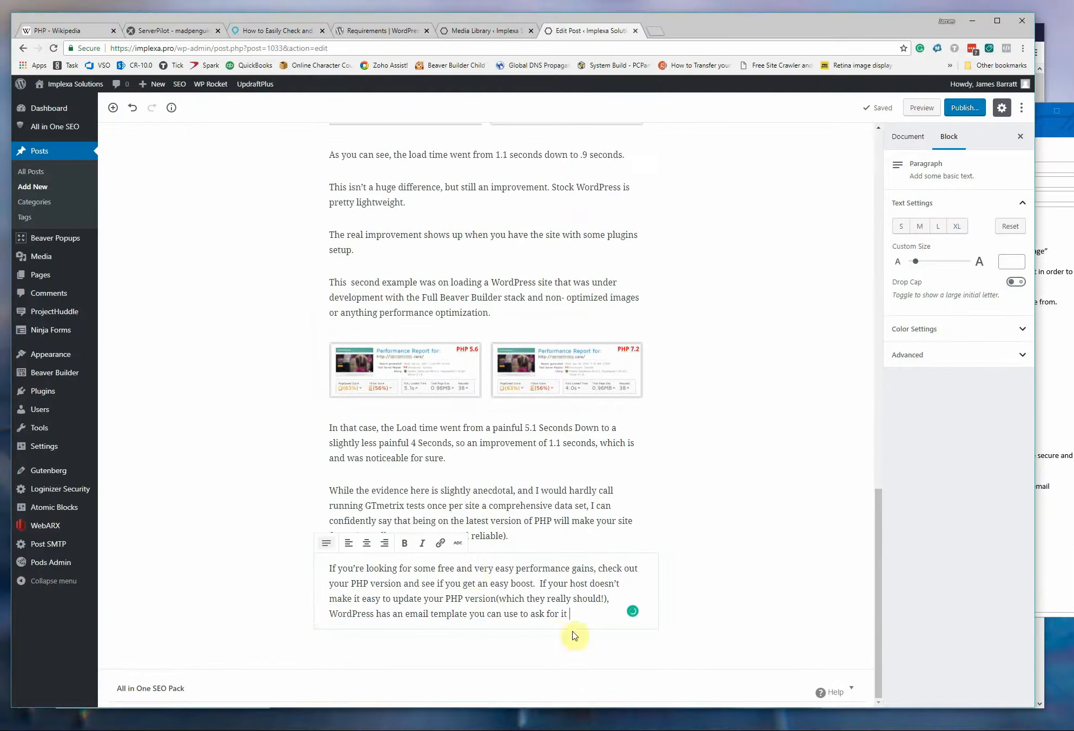
left_click(442, 544)
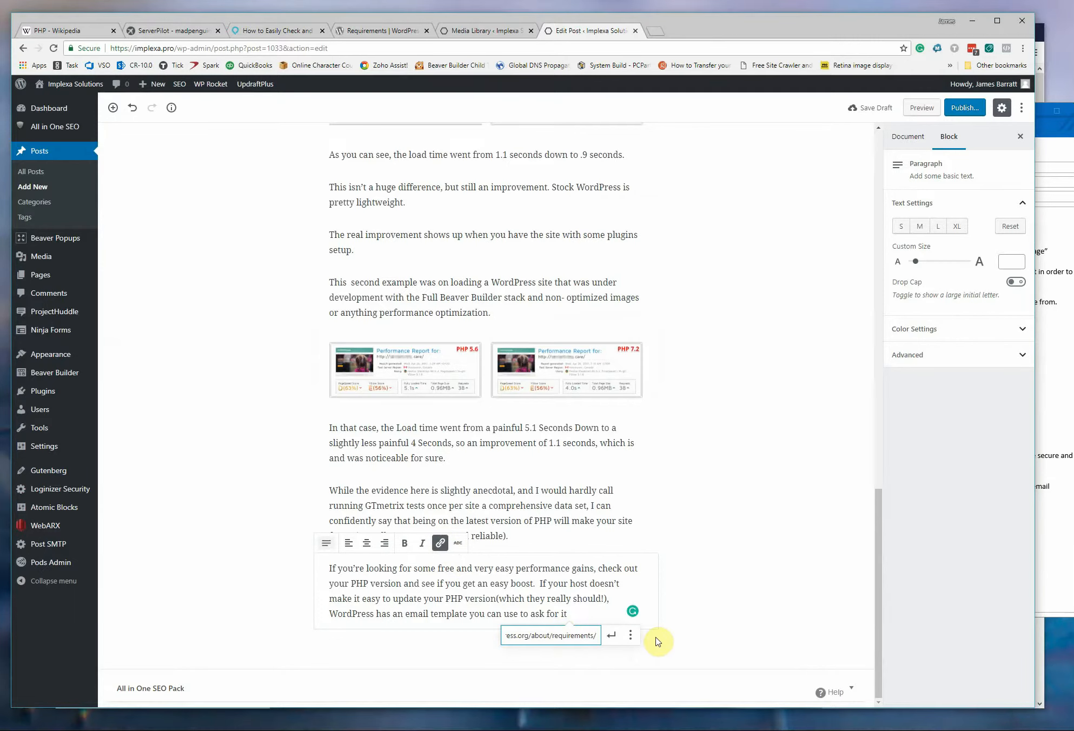
key("Return")
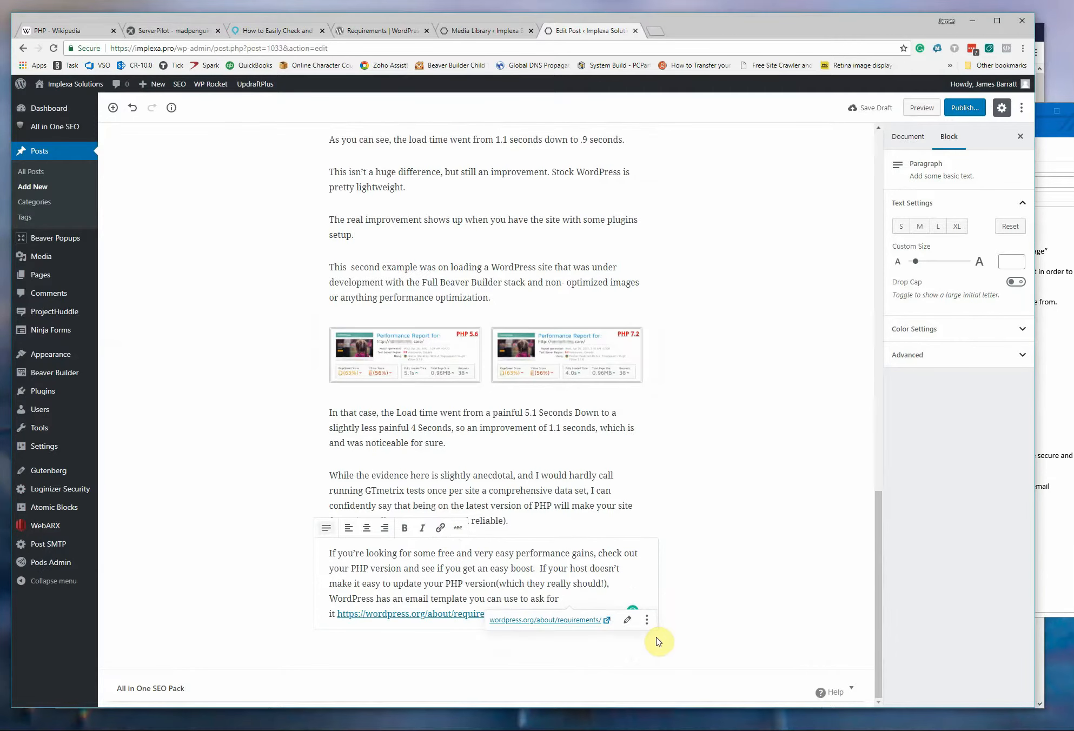
left_click(710, 628)
Make the post's opening sentence "Before we get to the why the version matters, a quick note about PHP…" bold.
scroll(593, 592, "up", 20)
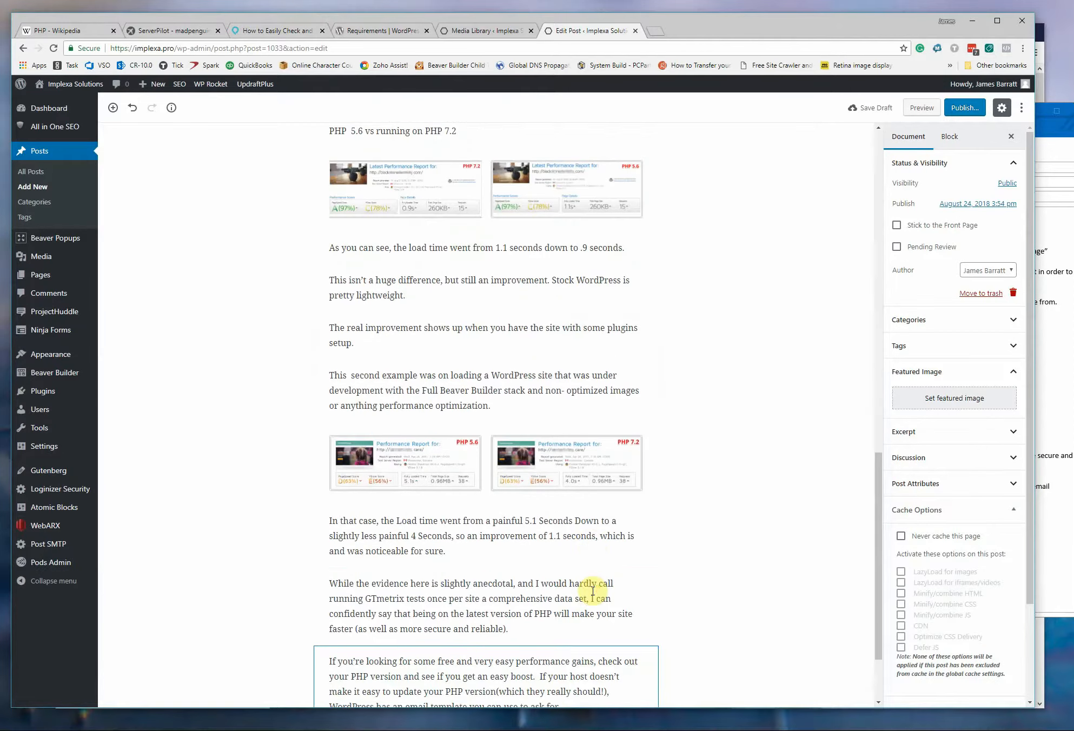
scroll(592, 592, "up", 3)
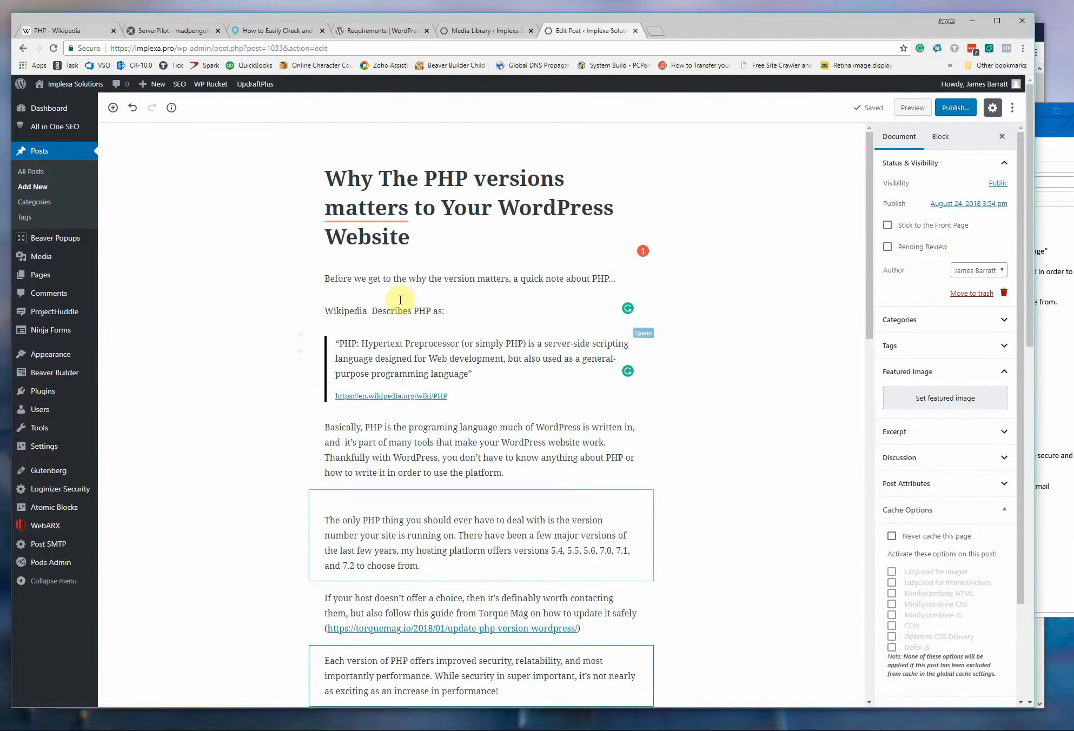
left_click(617, 279)
left_click_drag(621, 278, 290, 271)
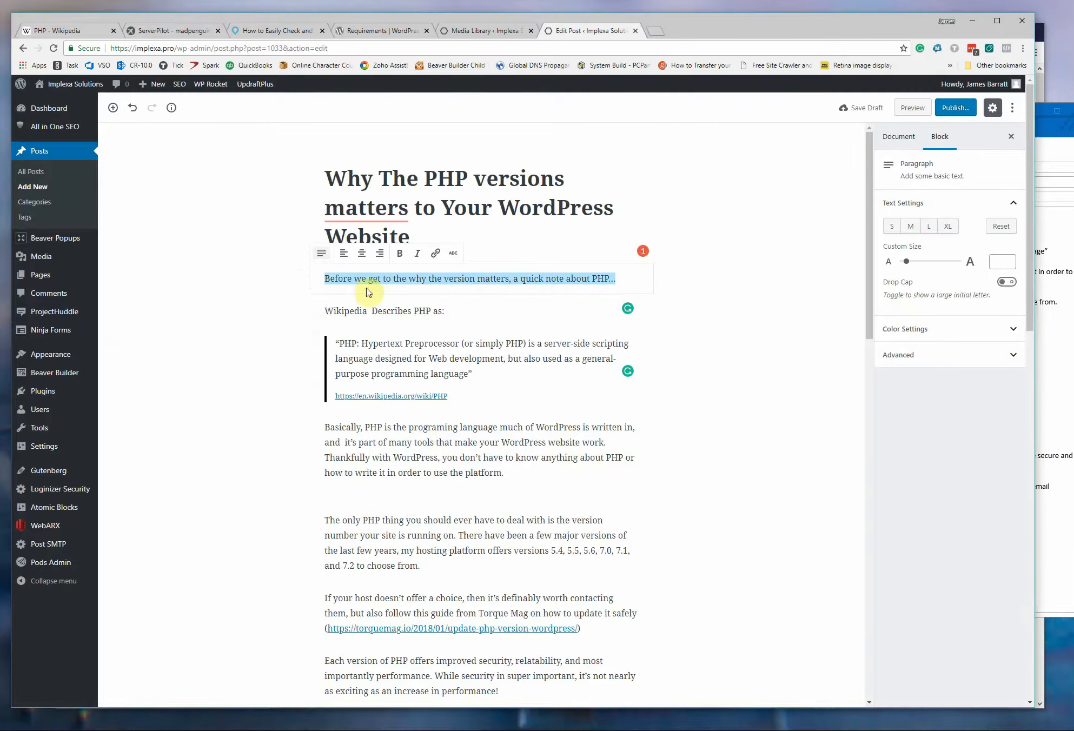
left_click(399, 253)
Set the <TechnicallySpeaking> picture from the media library as the post's featured image.
scroll(637, 526, "down", 10)
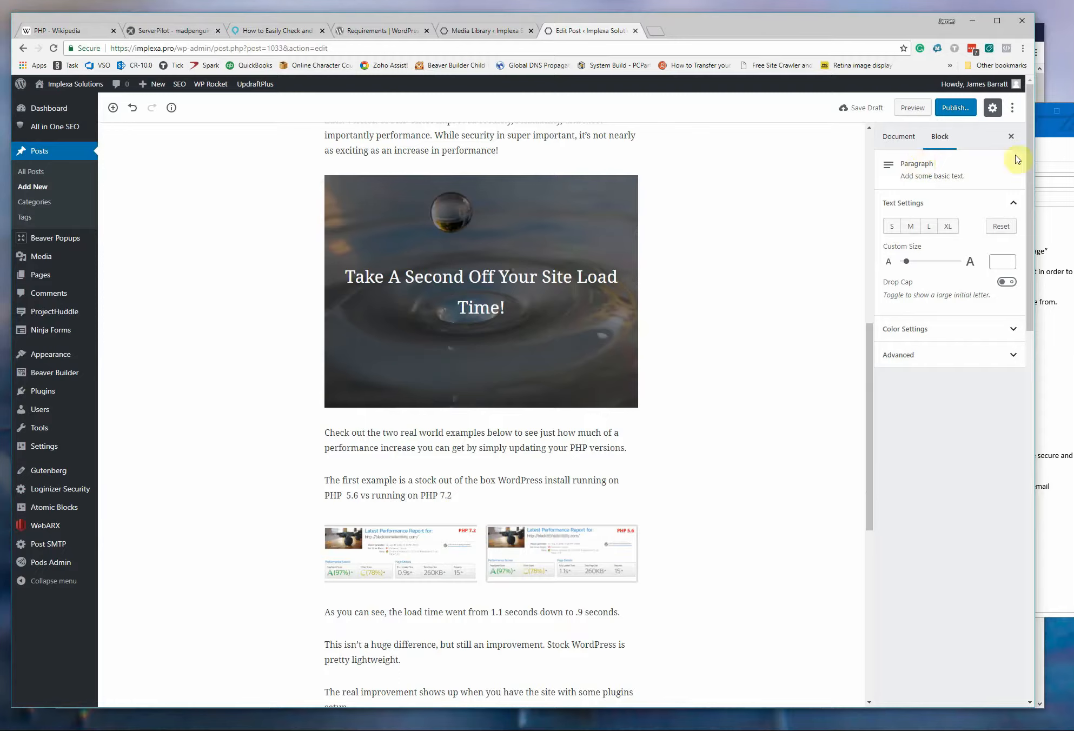
left_click(900, 138)
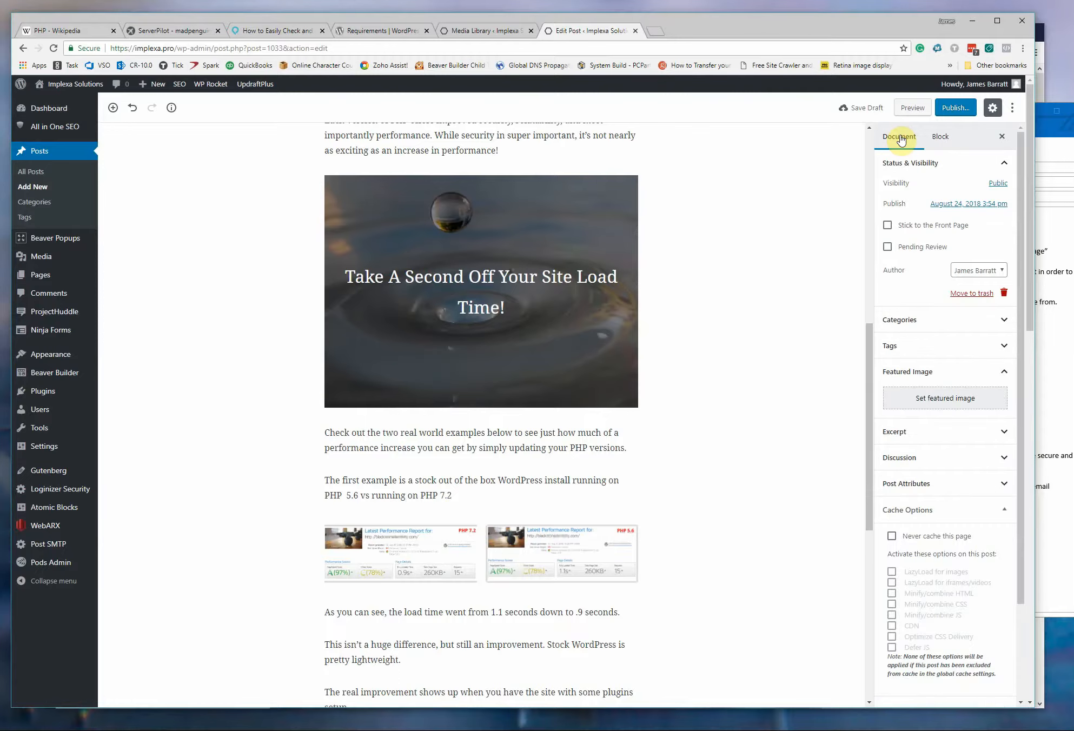
left_click(941, 407)
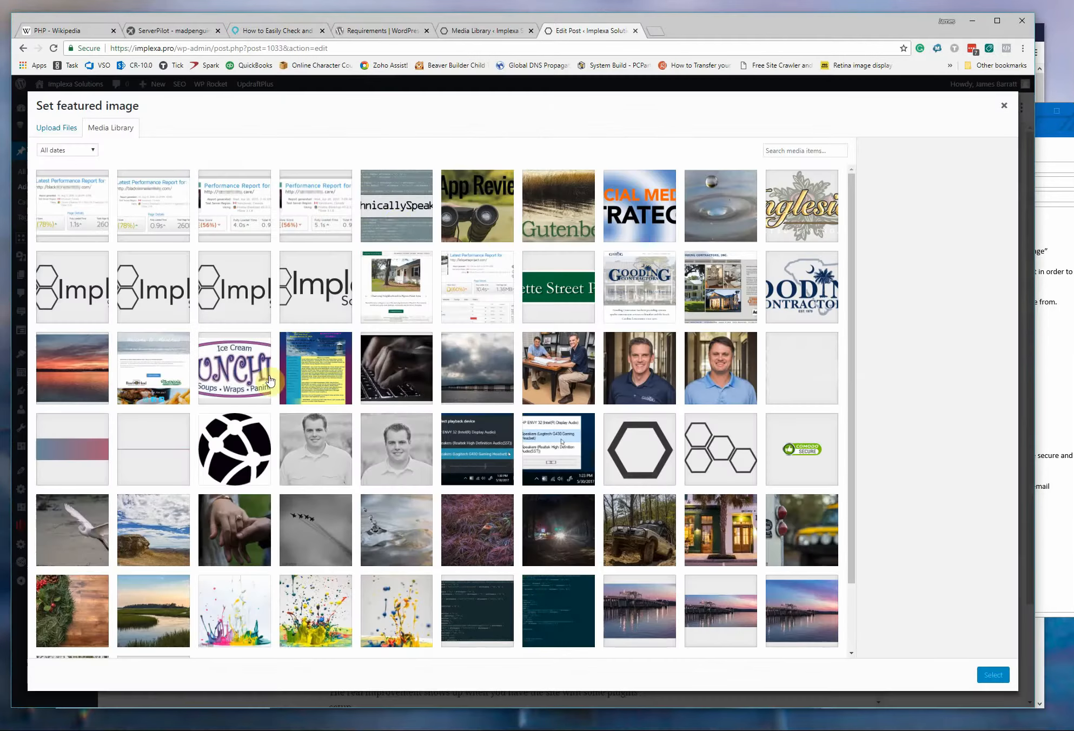
left_click(397, 208)
left_click(993, 676)
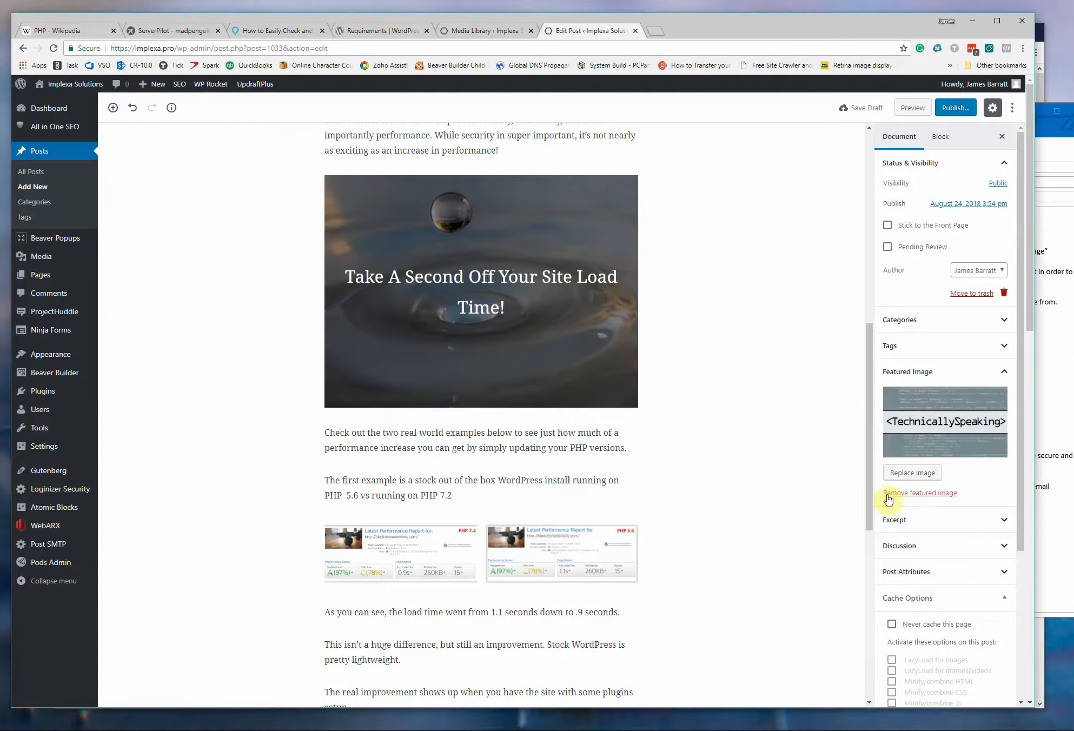
Check the remaining document settings and publish the post with public visibility.
scroll(931, 454, "down", 4)
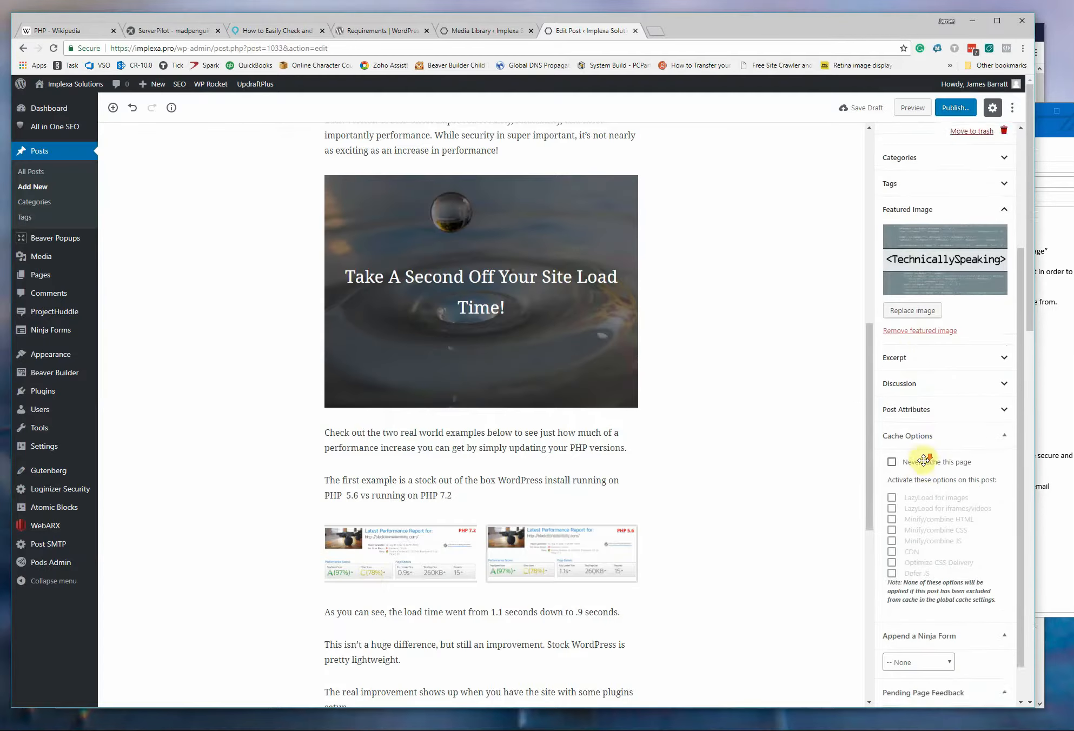
scroll(953, 357, "up", 4)
scroll(640, 292, "up", 10)
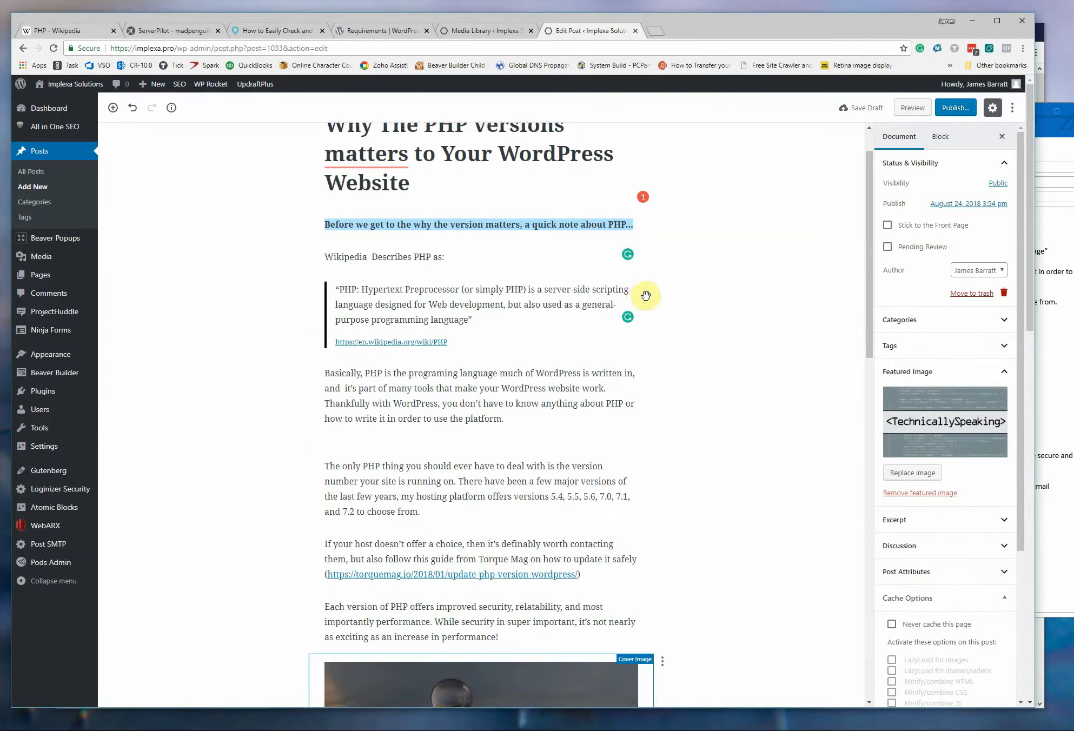
left_click(963, 108)
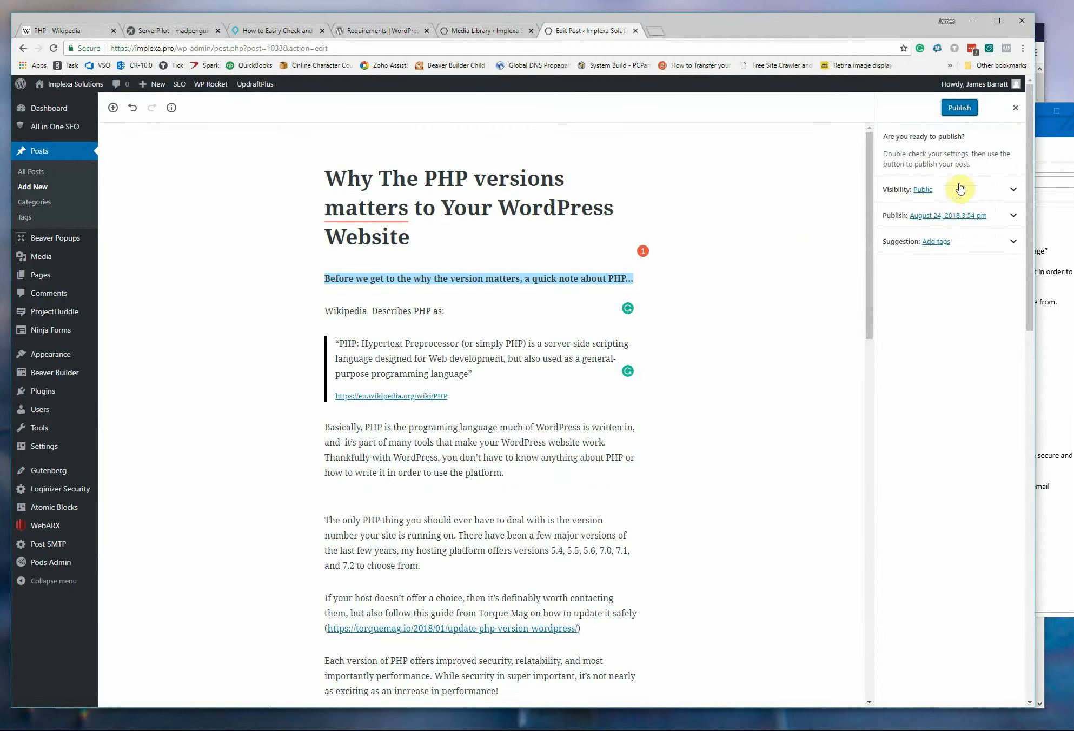
left_click(958, 110)
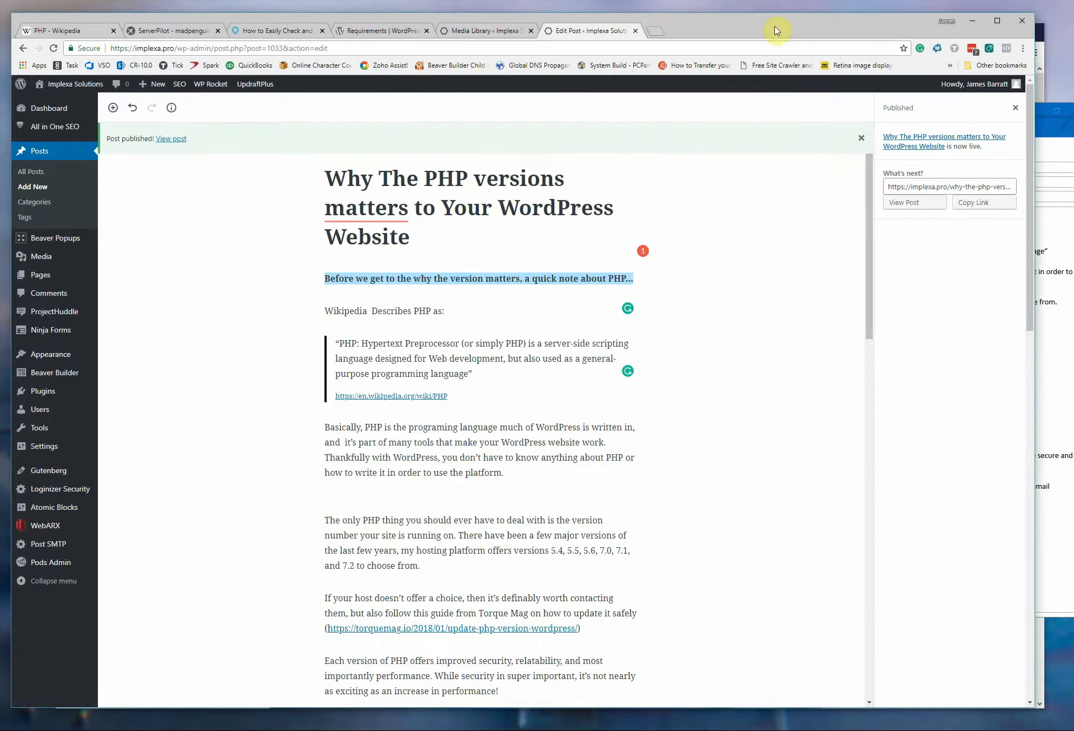
Switch to the Firefox window, go to the Implexa home page and open the new PHP post from Recent Blog Posts.
mouse_move(777, 24)
left_mouse_down()
mouse_move(717, 26)
mouse_move(761, 29)
left_mouse_up()
left_click(1039, 85)
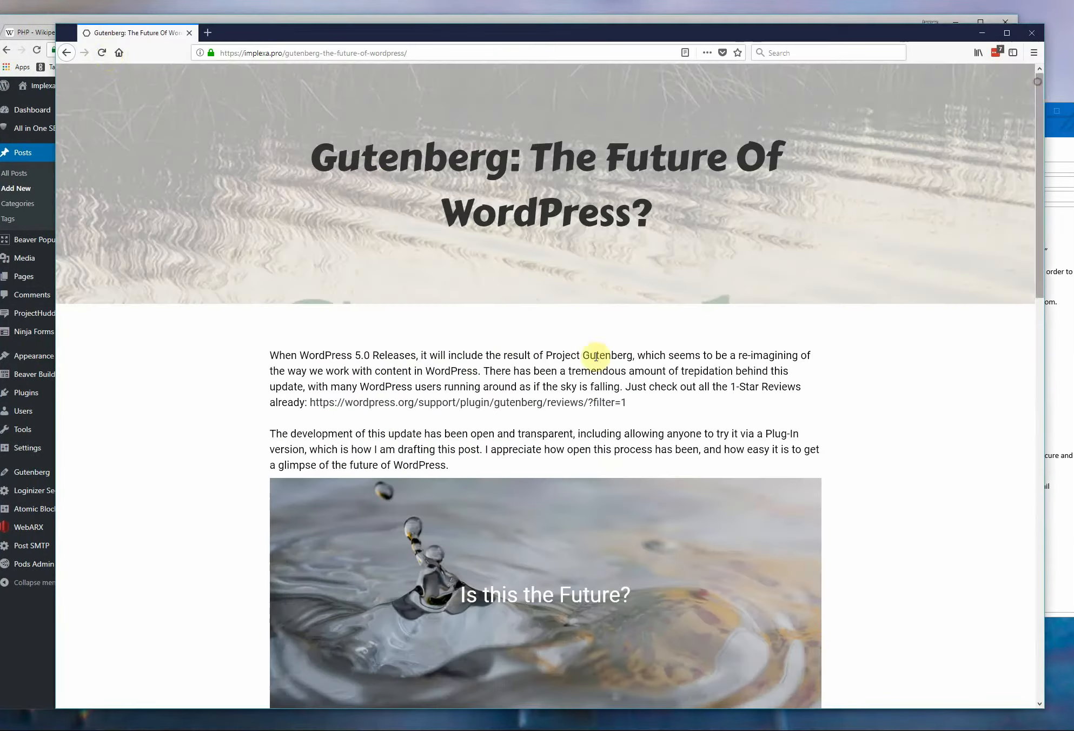
scroll(322, 185, "down", 5)
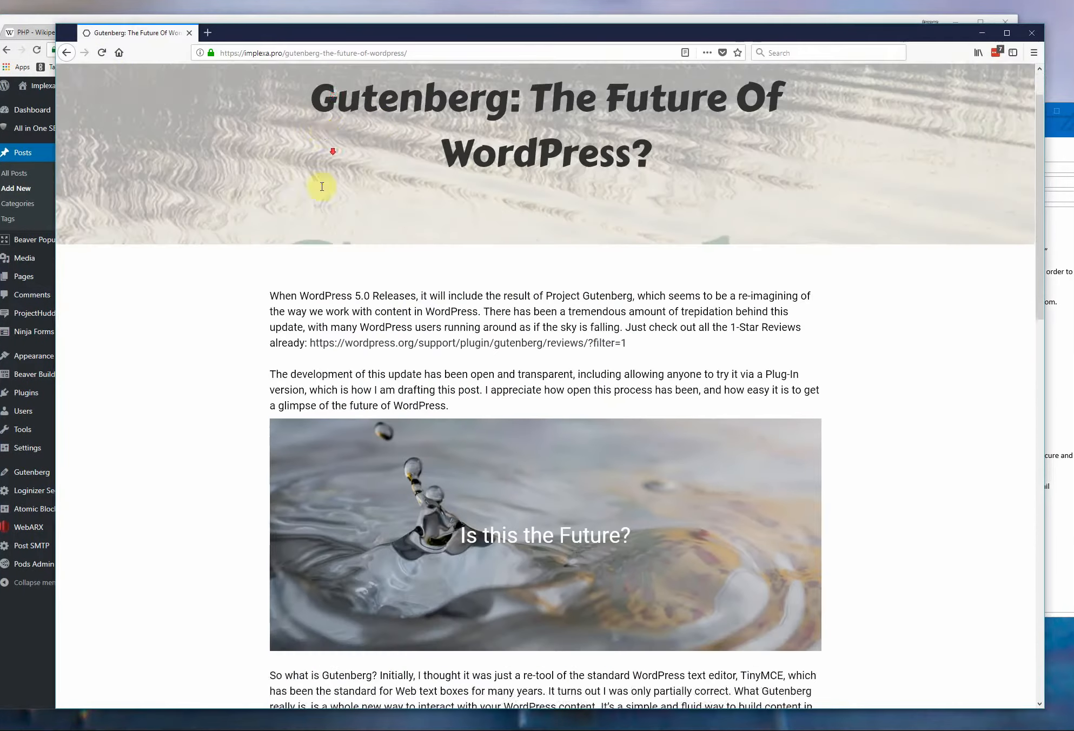
left_click(519, 93)
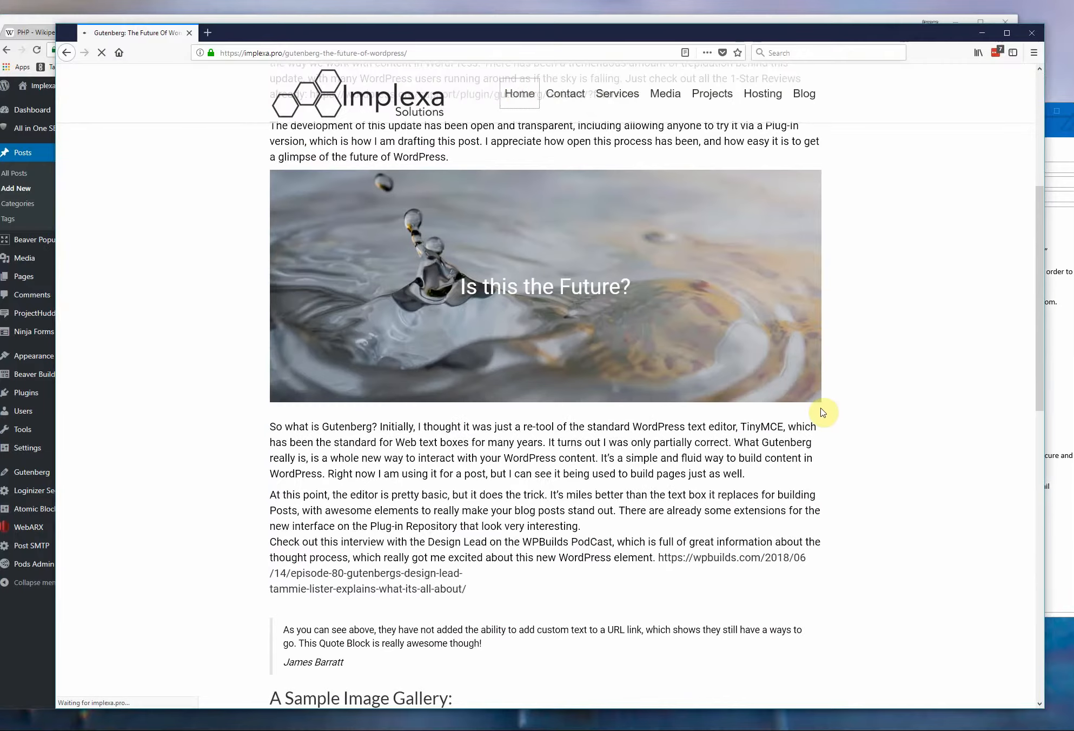
scroll(763, 470, "down", 7)
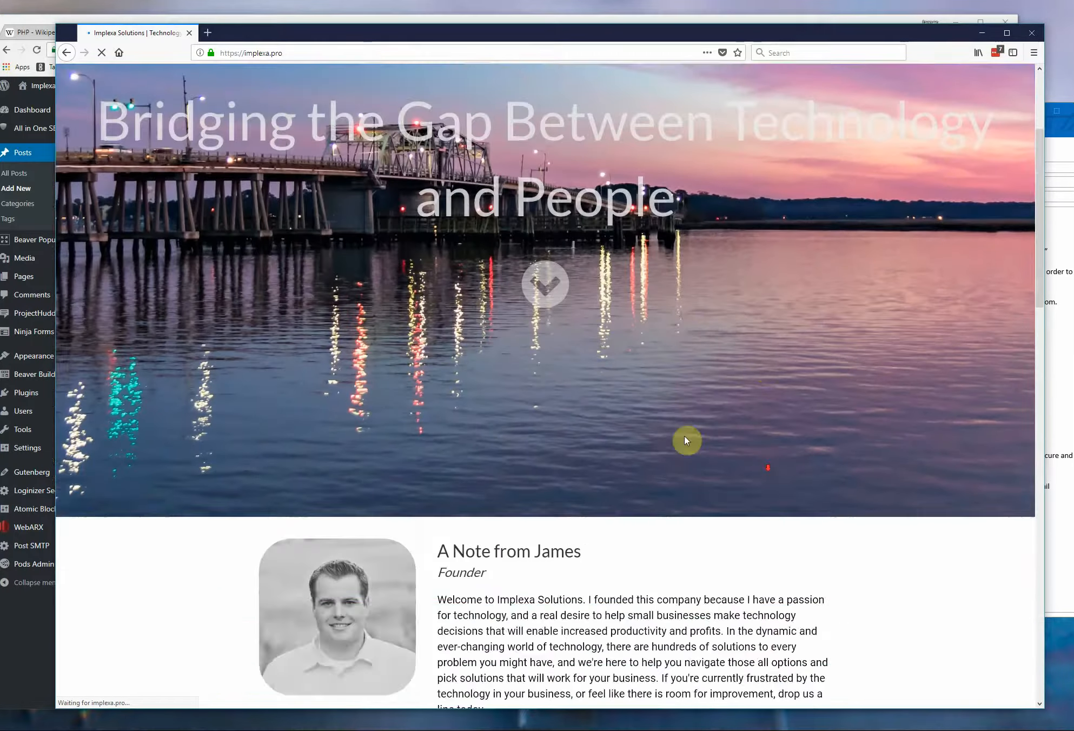
scroll(587, 369, "down", 14)
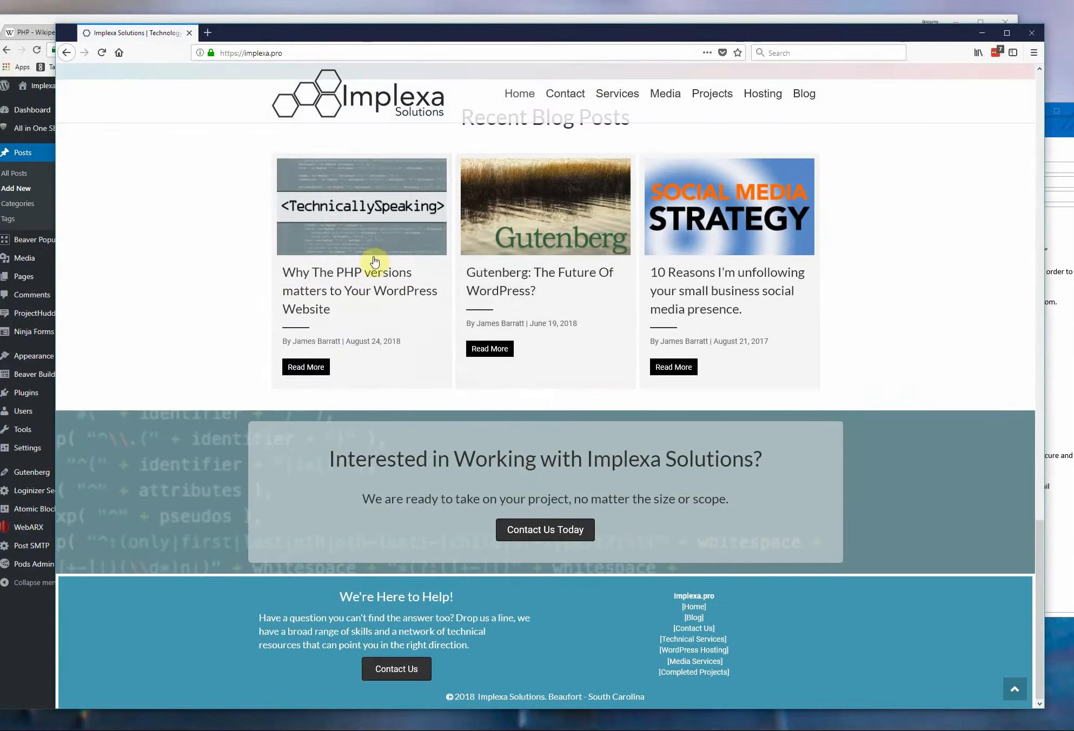
left_click(318, 368)
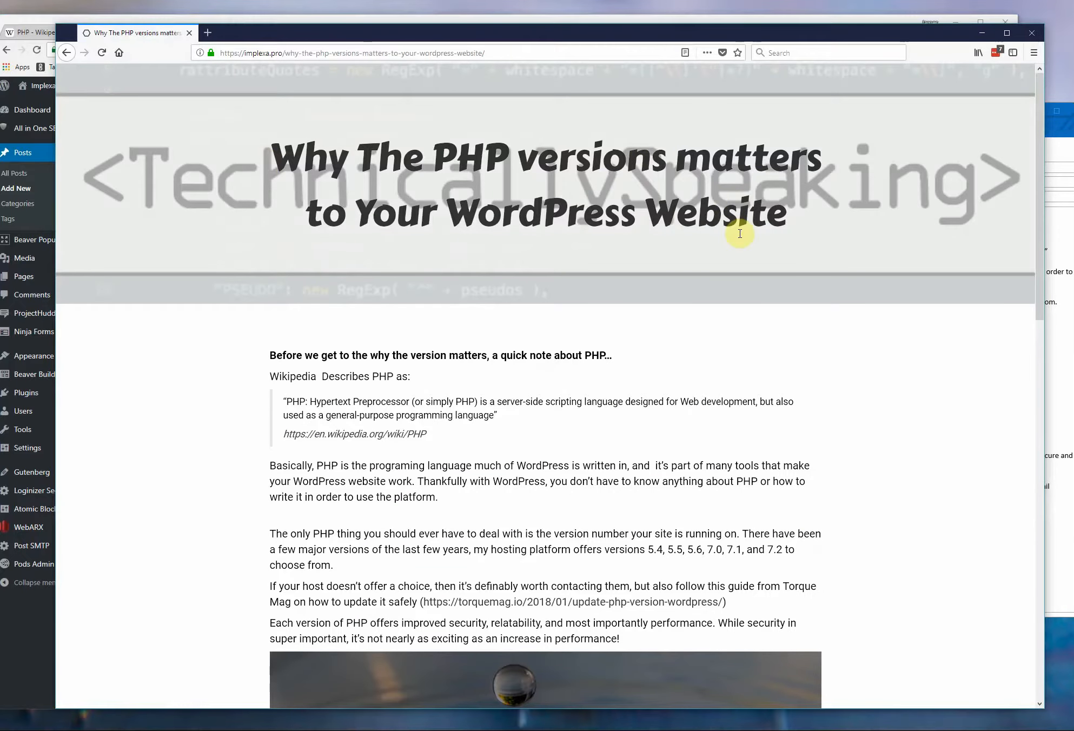
Review the published post's text, cover image and galleries, then narrow the browser window to phone width to check the responsive layout.
scroll(635, 336, "down", 2)
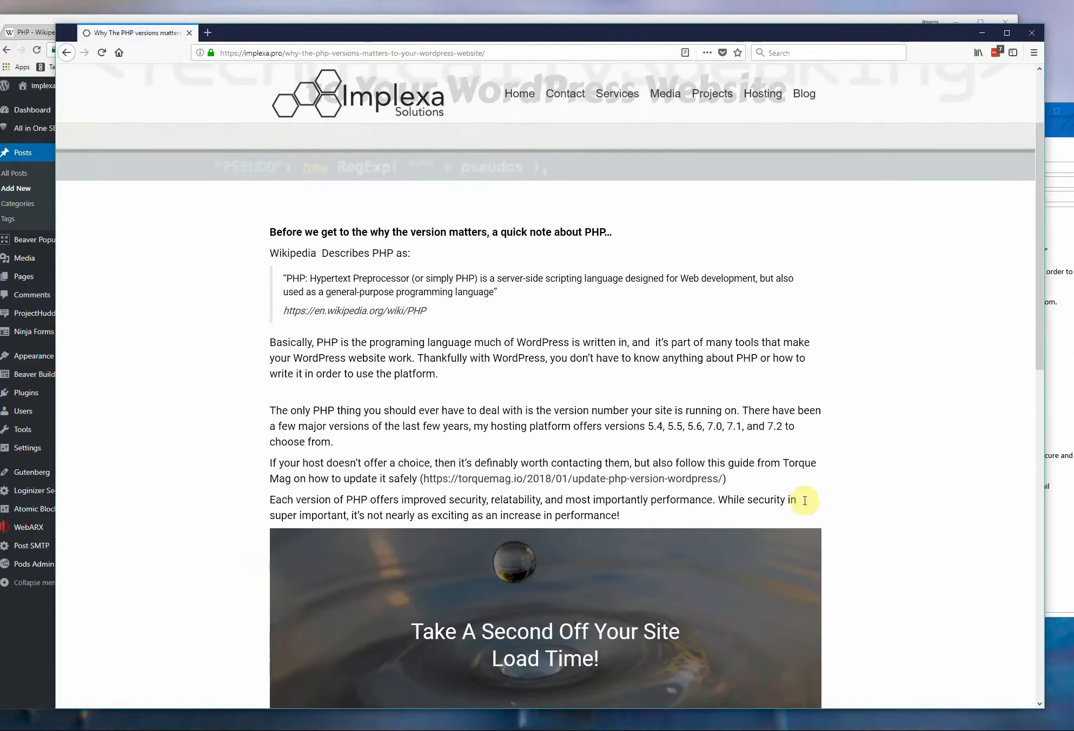
scroll(525, 310, "down", 2)
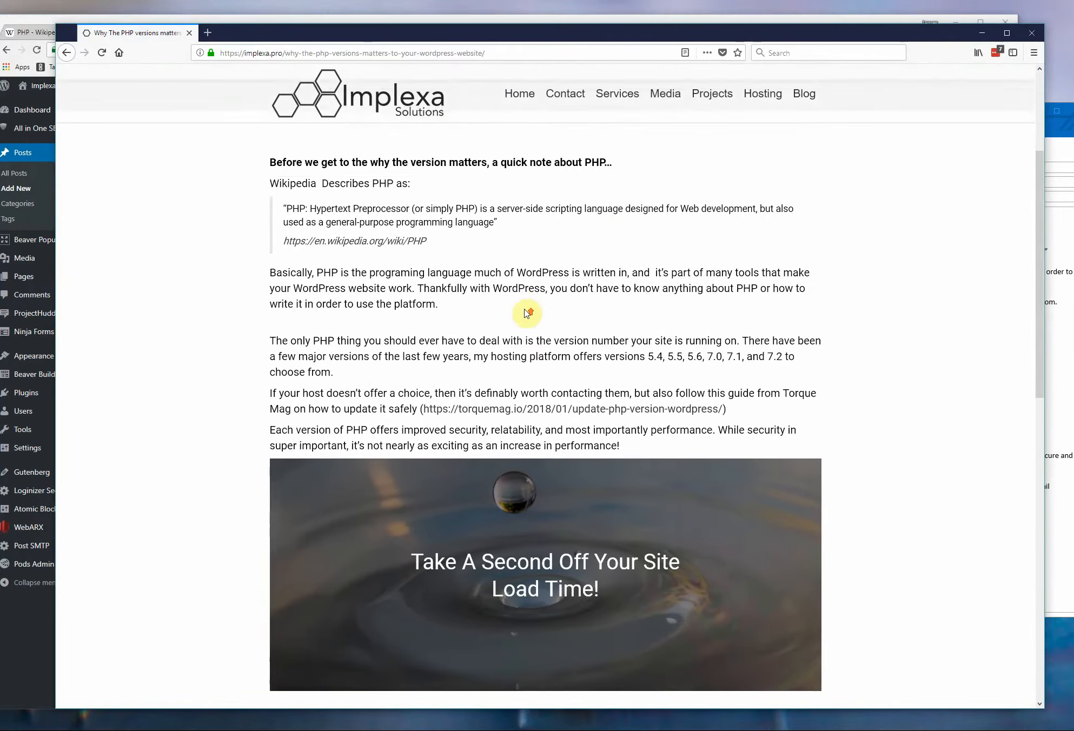
scroll(523, 306, "down", 3)
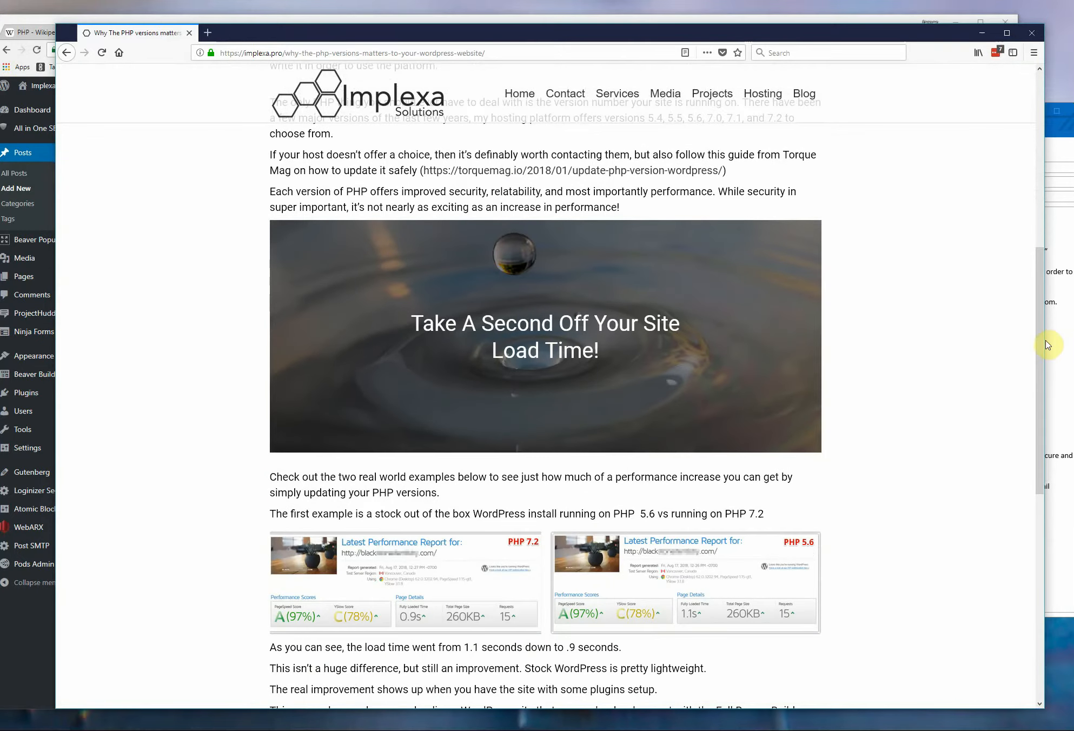
left_click_drag(1046, 340, 261, 347)
scroll(157, 382, "down", 9)
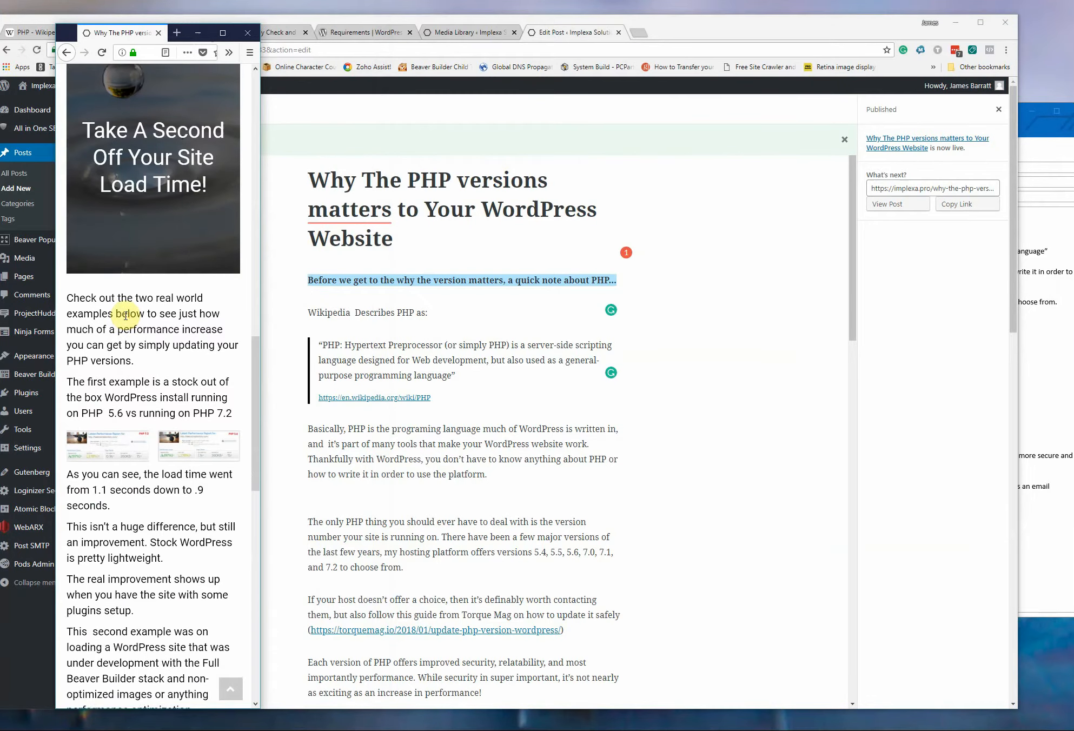
View the first gallery's PHP 7.2 and PHP 5.6 images enlarged, restoring a wide window, then close the viewer and review the post.
left_click(113, 380)
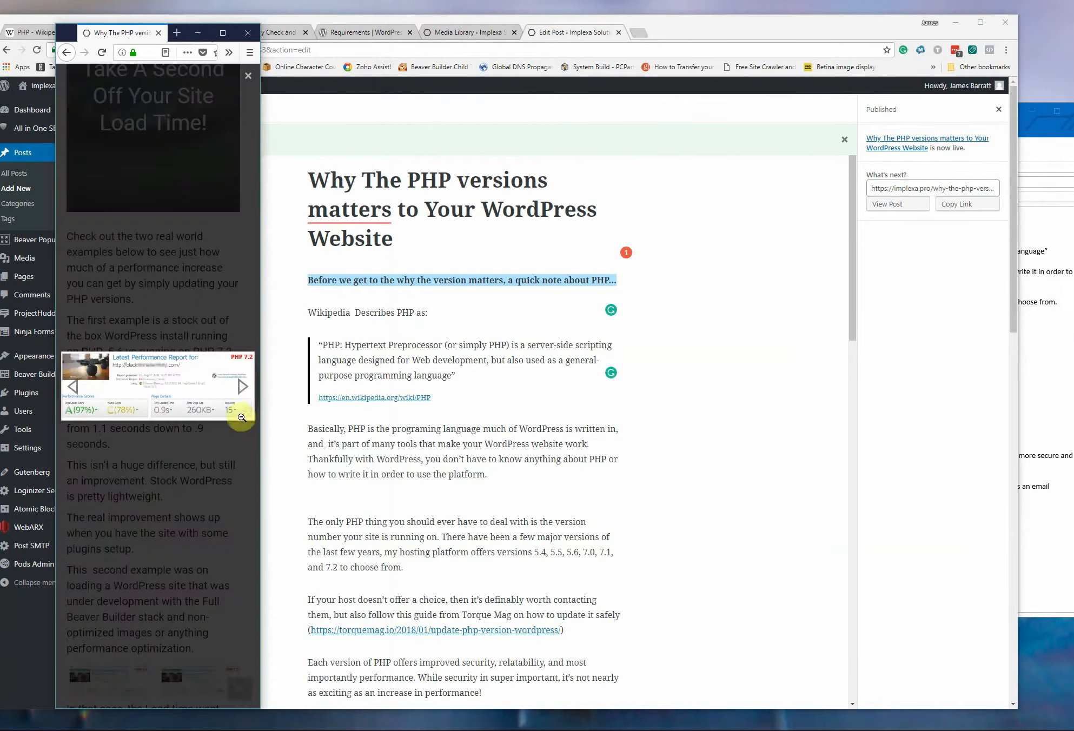
left_click_drag(261, 410, 944, 435)
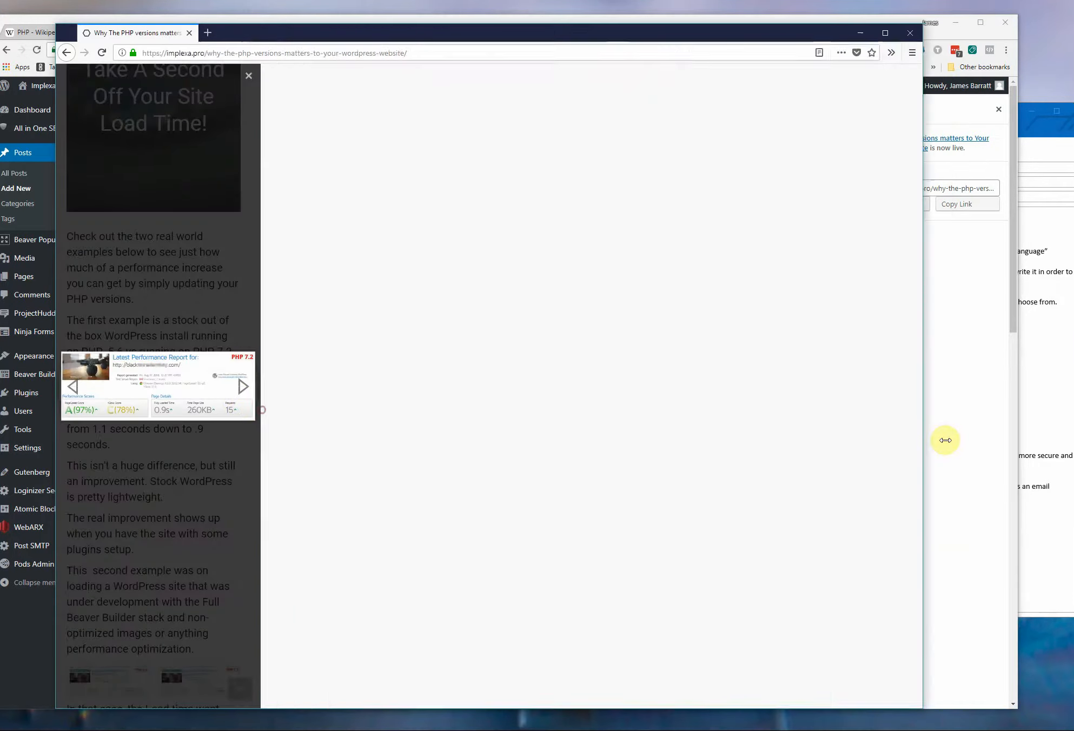
left_click(922, 389)
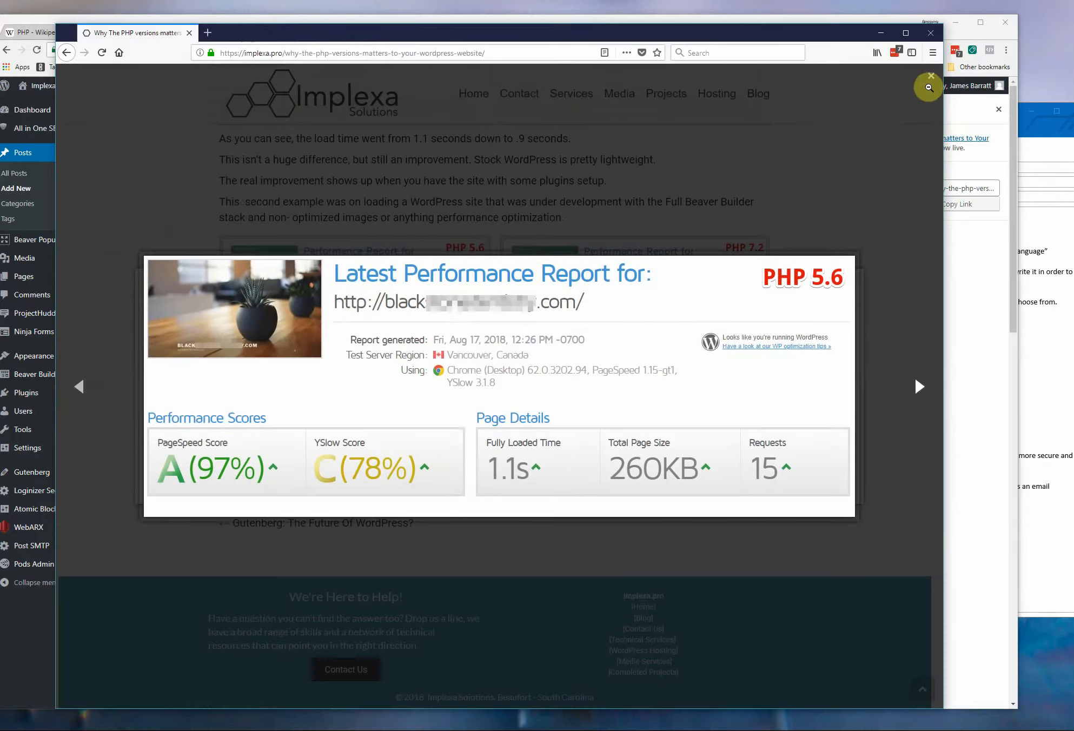
left_click(932, 81)
scroll(491, 390, "up", 2)
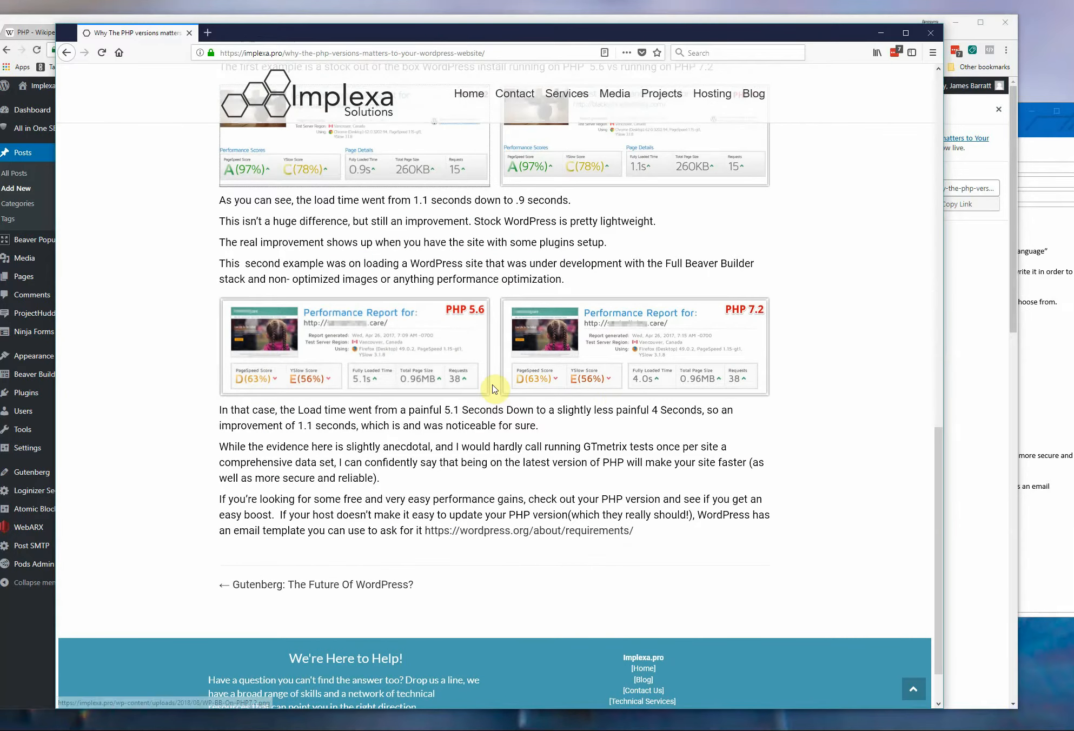
scroll(620, 398, "up", 10)
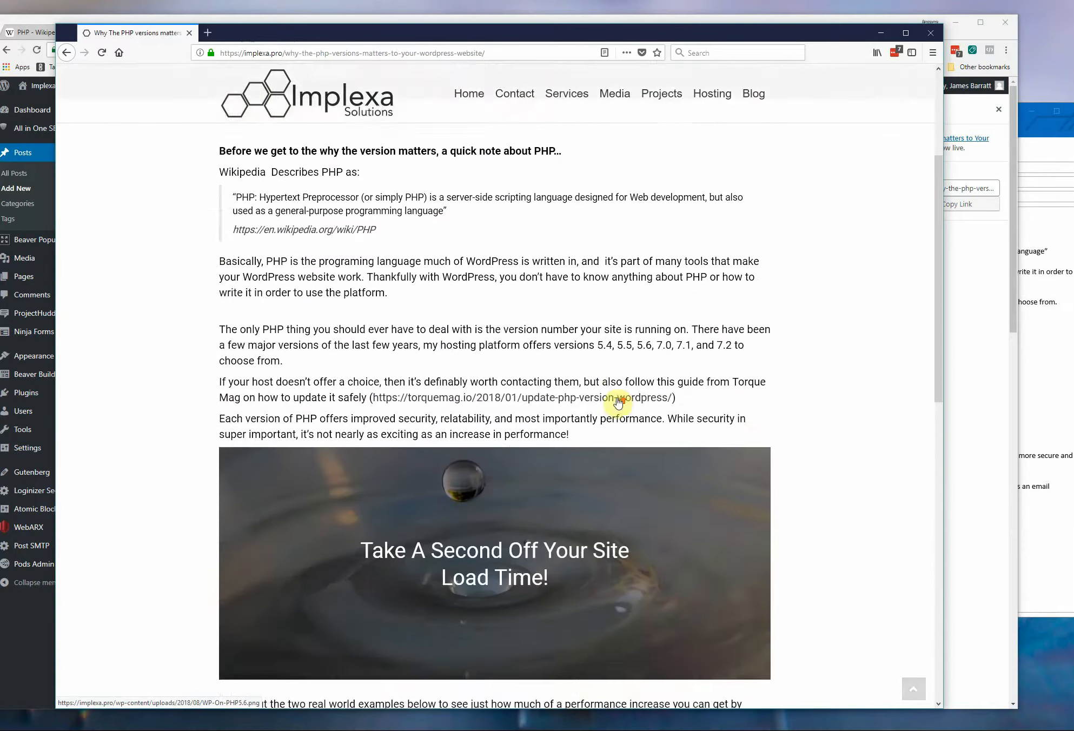
scroll(618, 398, "up", 1)
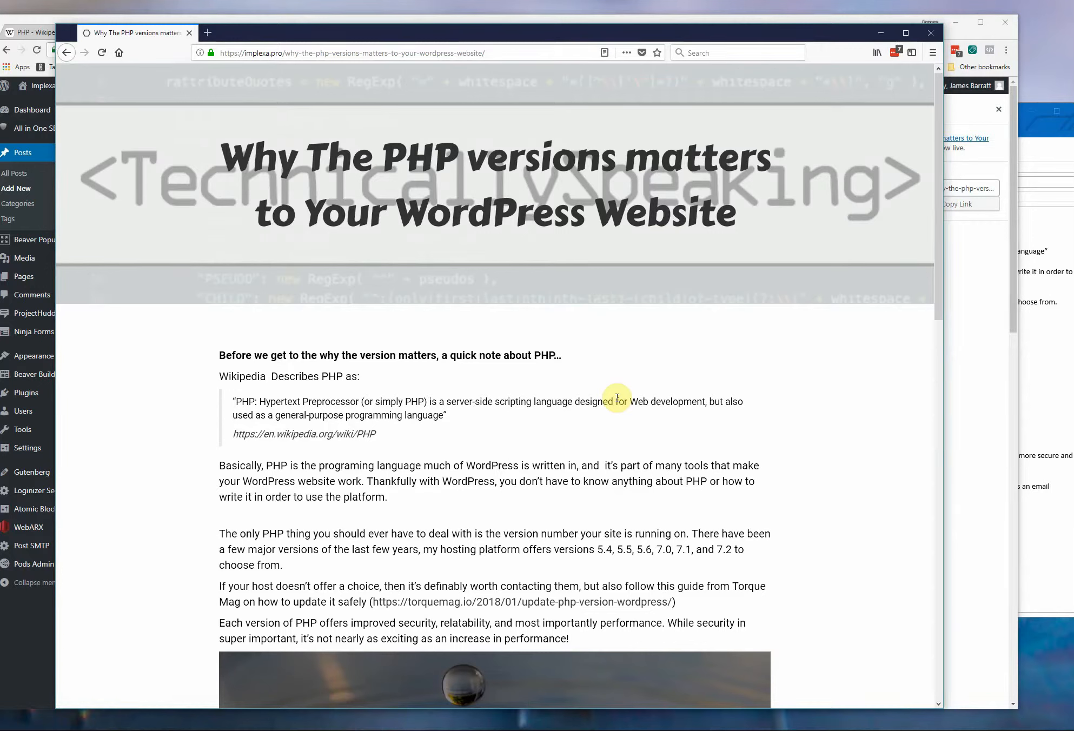
Return to the WordPress admin in Chrome, list all pages and highlight the Gutenberg label beside the Media page.
left_click(725, 18)
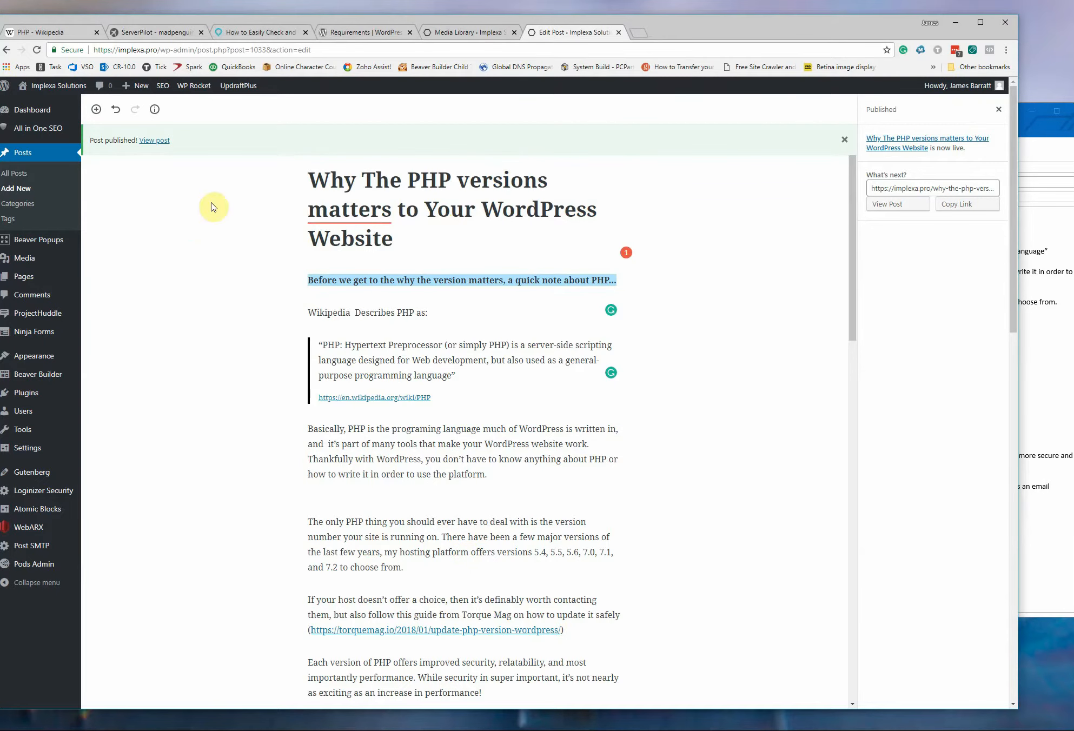
left_click_drag(698, 34, 728, 29)
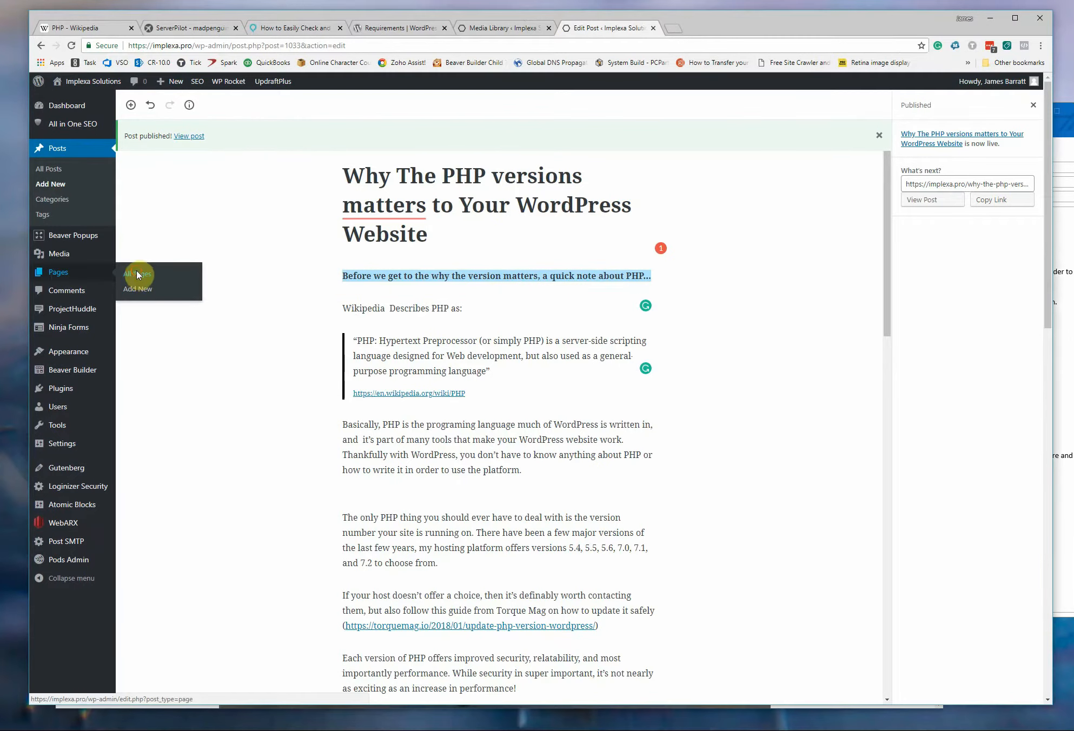
left_click(137, 274)
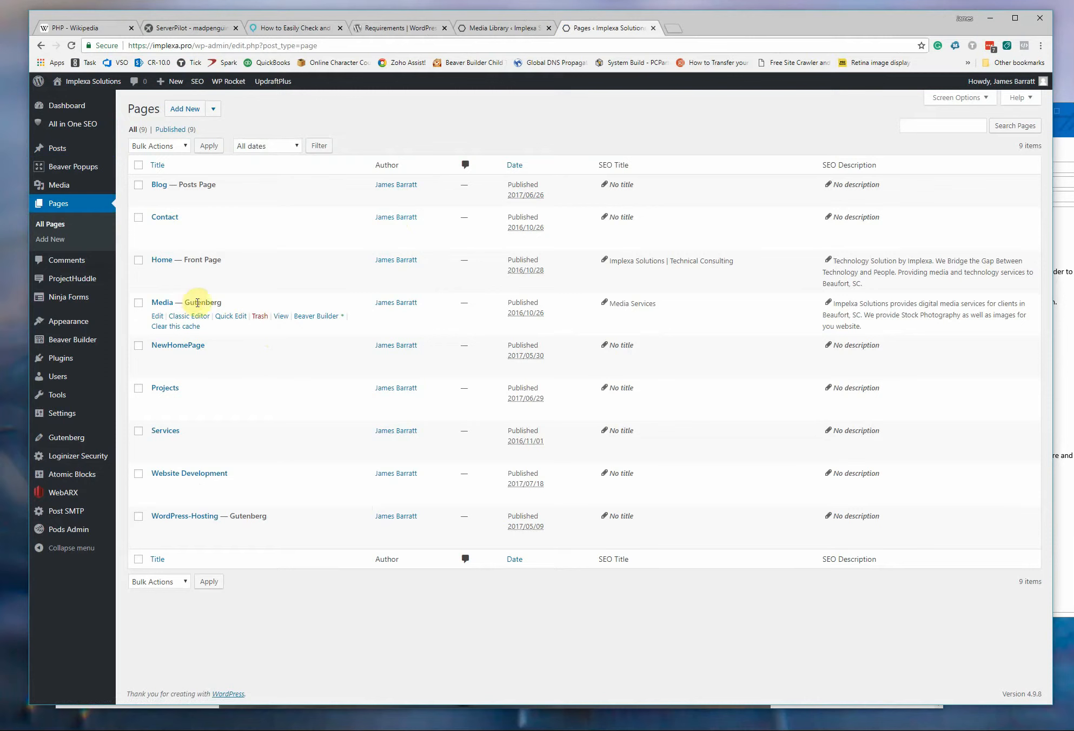
left_click_drag(231, 302, 185, 302)
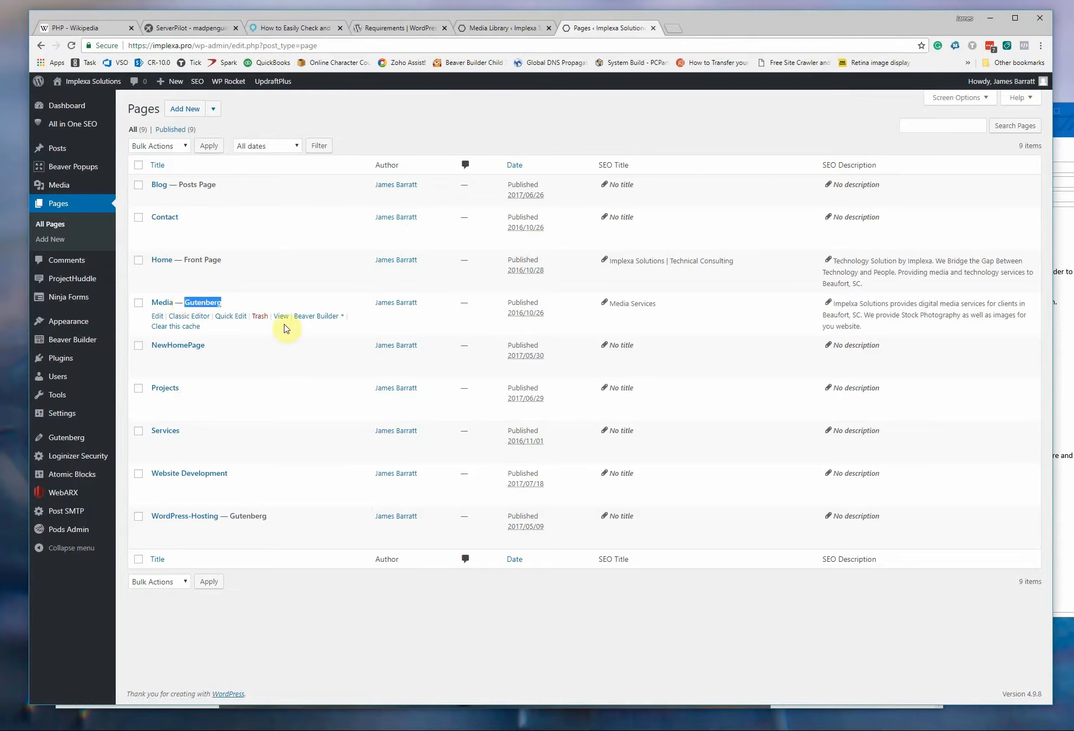
Open the Media page in Beaver Builder and look through its image sections.
left_click(316, 319)
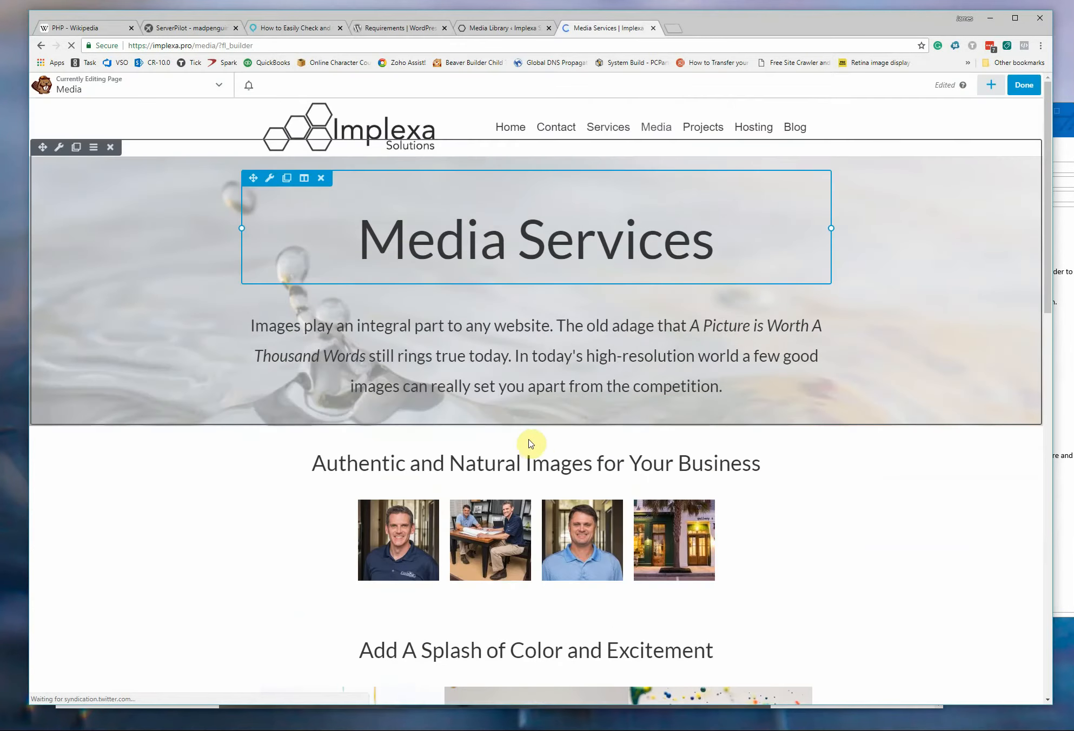
scroll(544, 441, "down", 3)
scroll(542, 442, "down", 5)
scroll(549, 456, "up", 10)
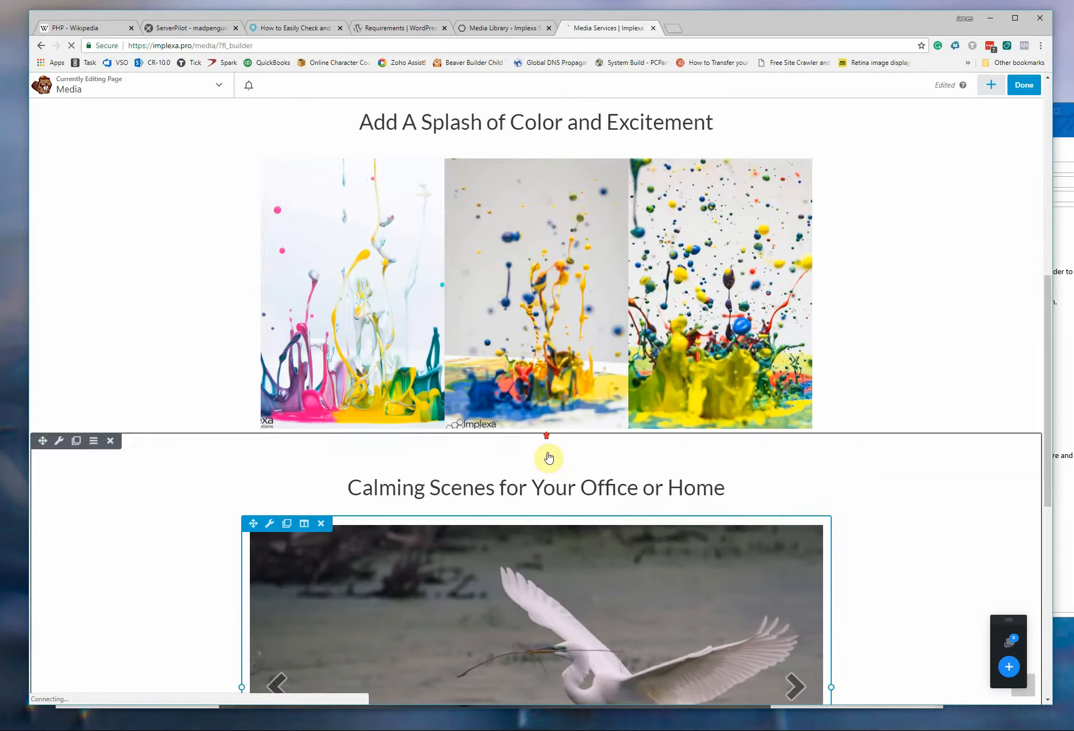
Exit Beaver Builder on the Media page, discarding its unpublished changes.
left_click(1023, 87)
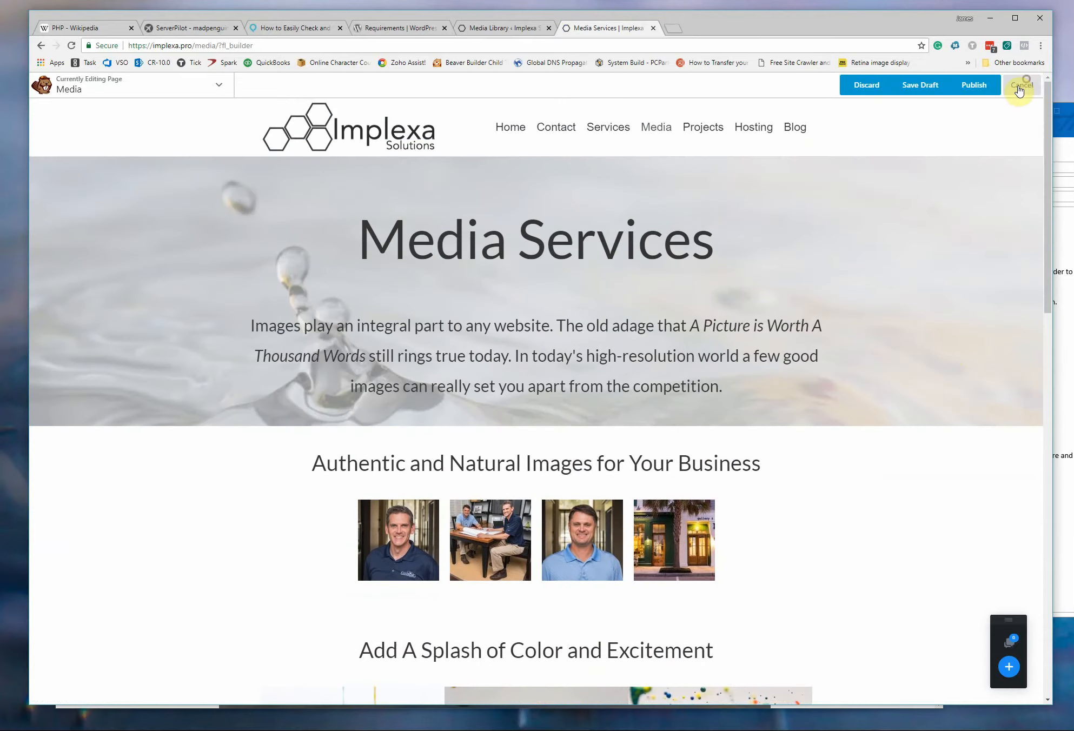
left_click(868, 87)
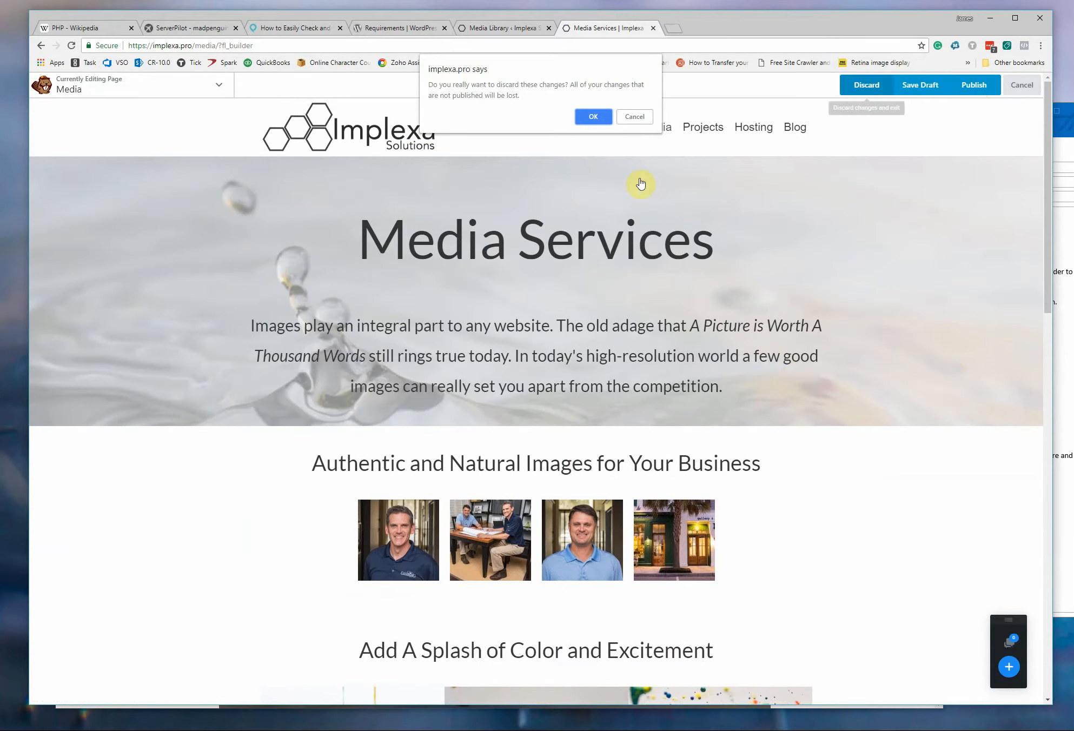
left_click(594, 116)
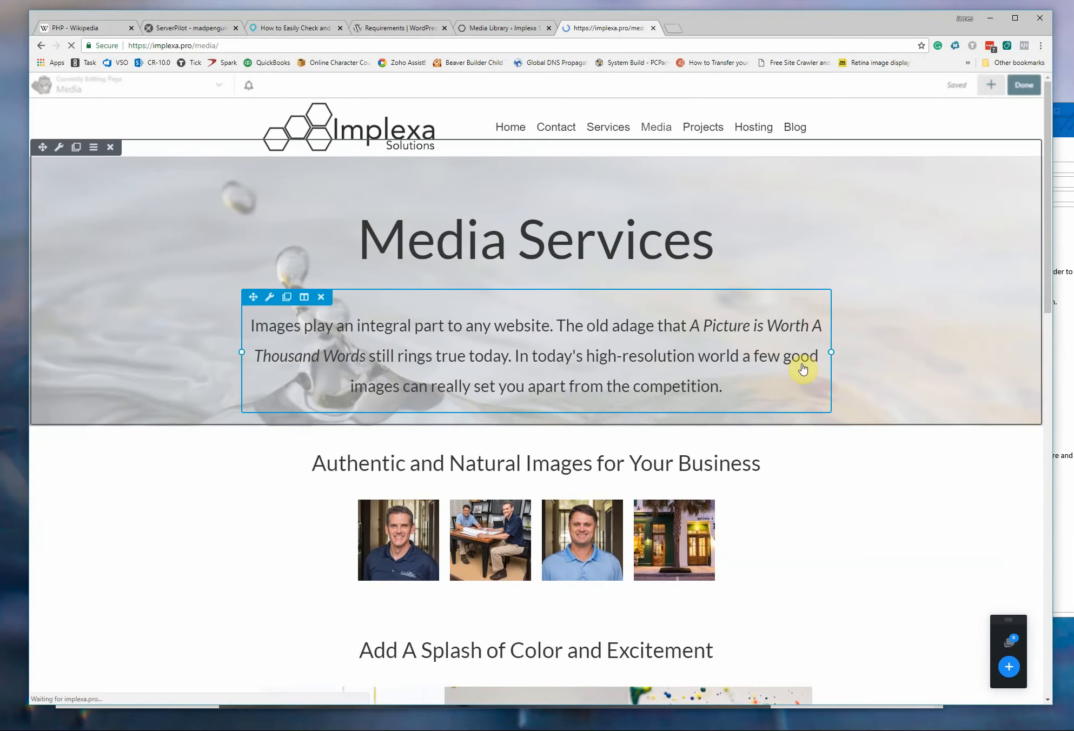